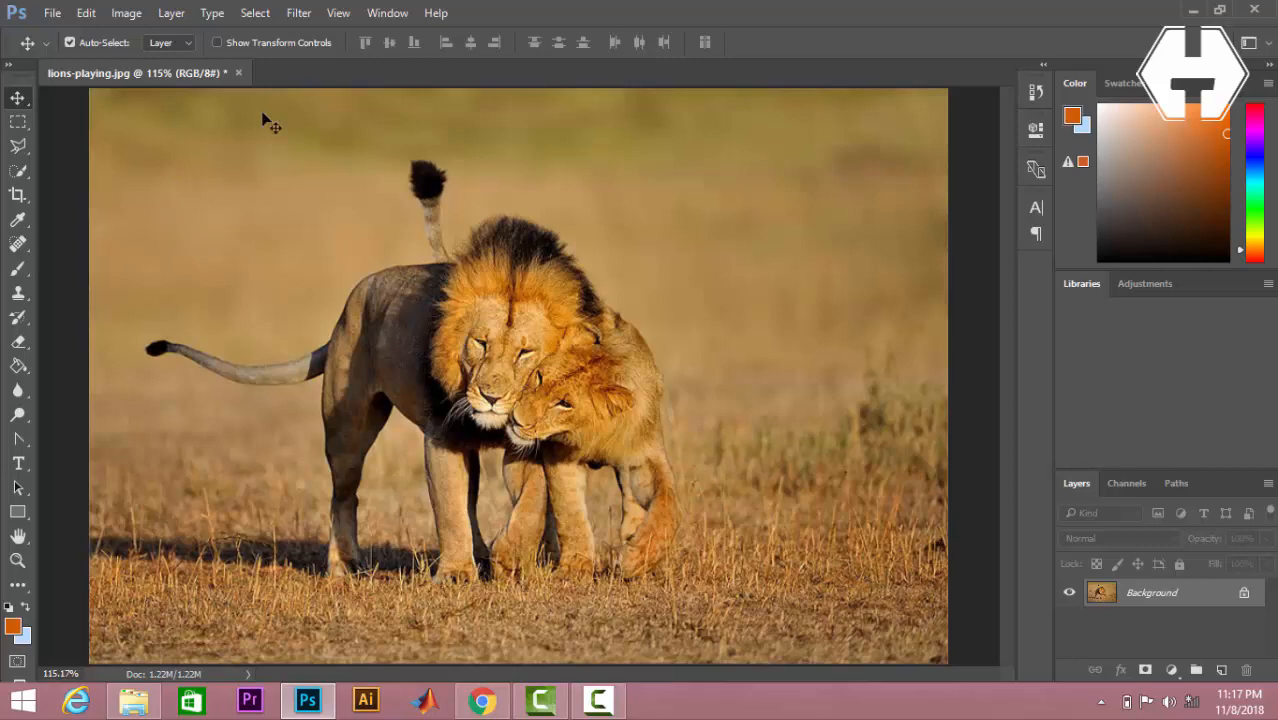
Open a second window of the lions-playing.jpg document
click(388, 12)
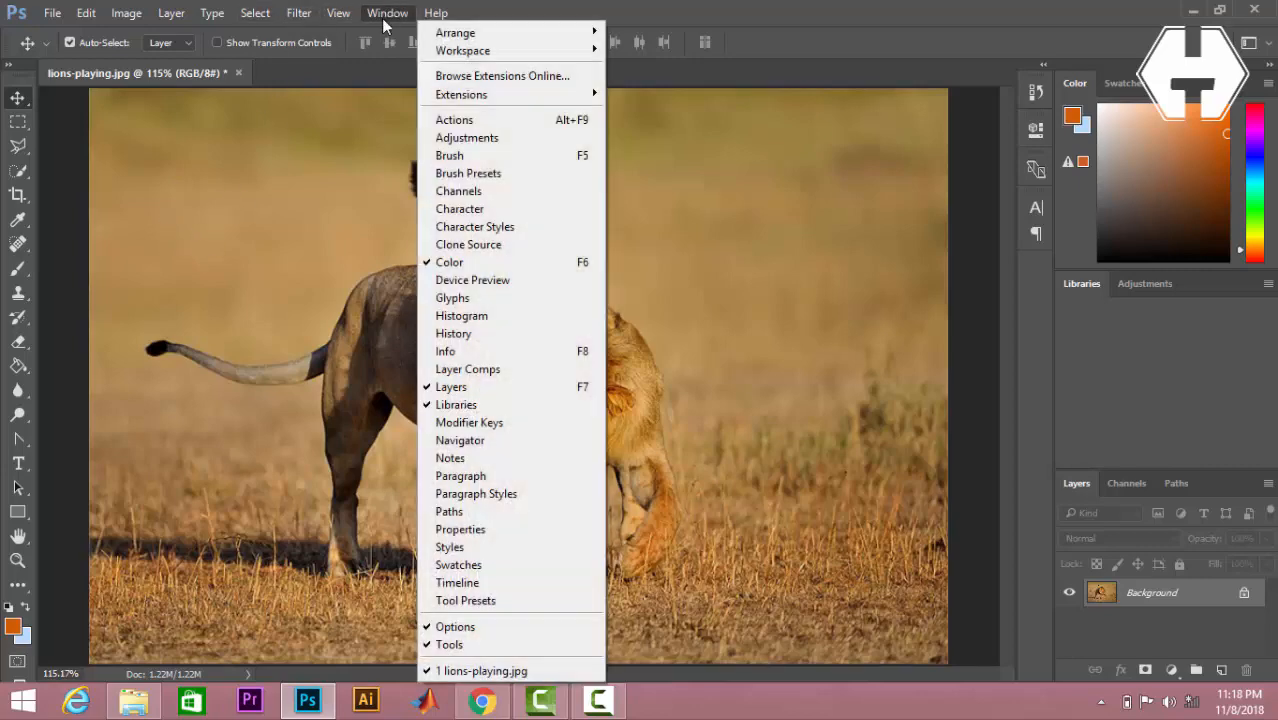
mouse_move(465, 33)
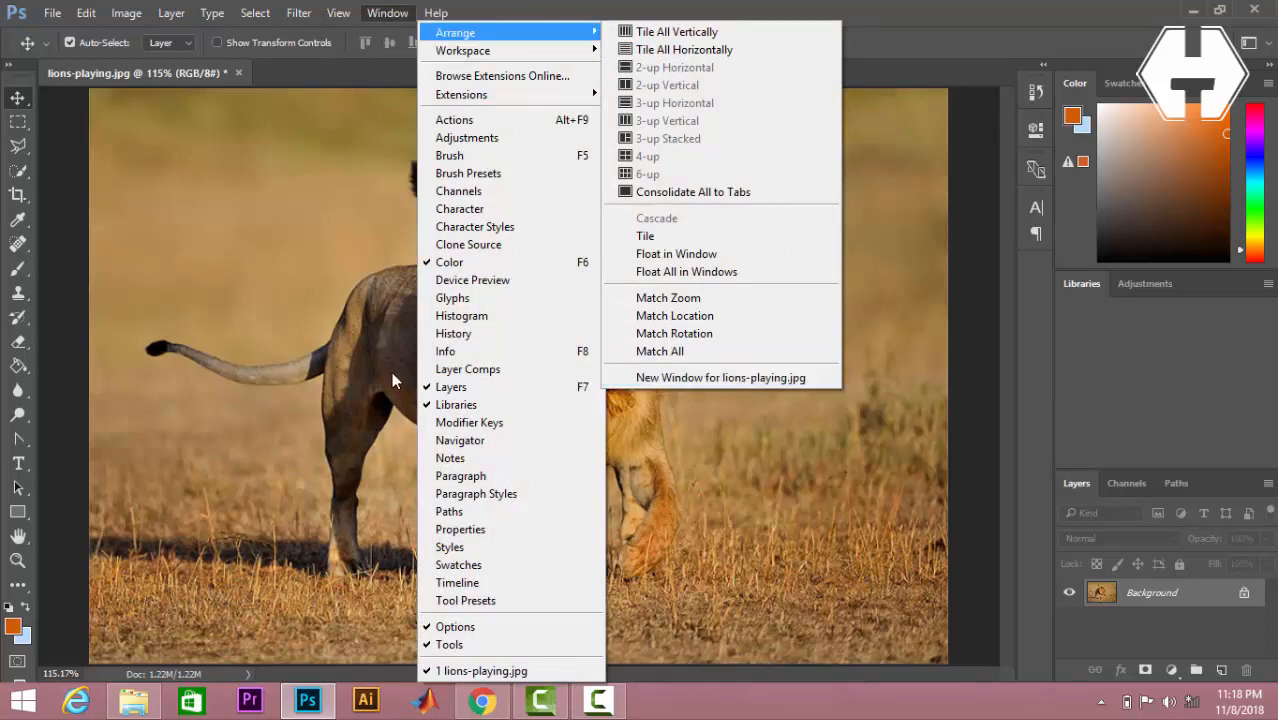
click(650, 380)
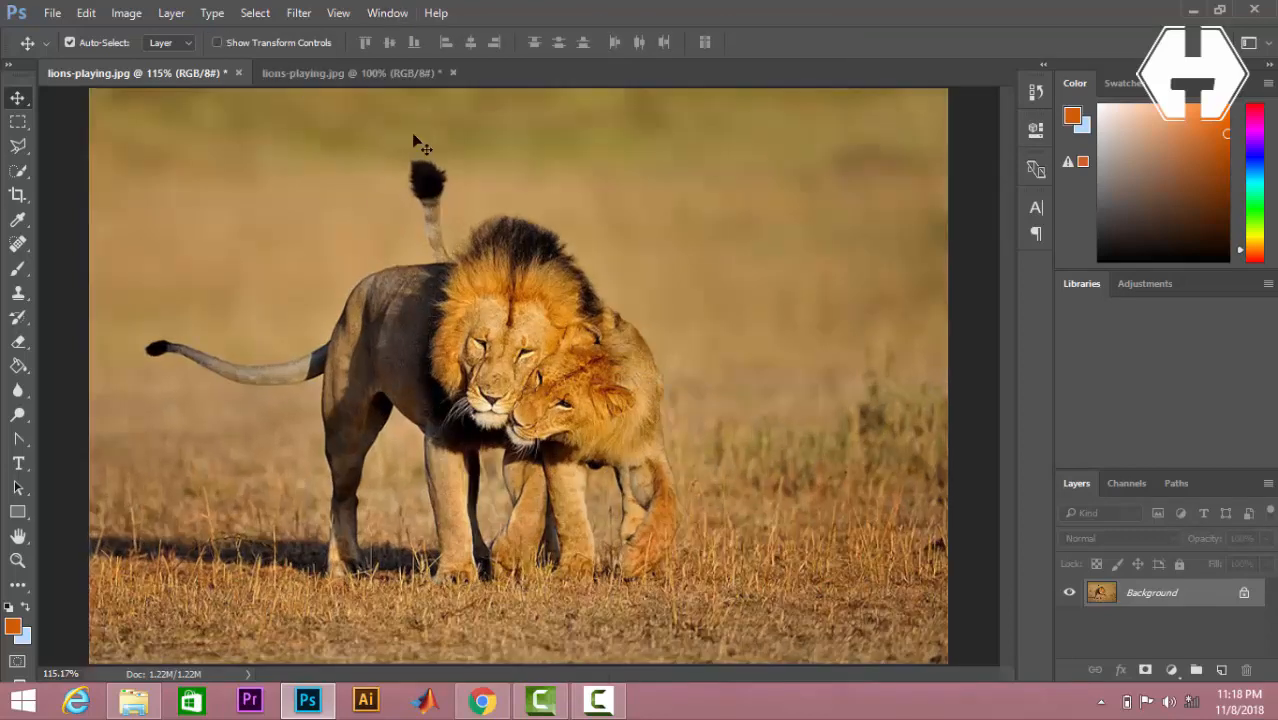
Switch back and forth between the 115% and 100% windows of lions-playing.jpg to compare them
click(388, 76)
click(202, 79)
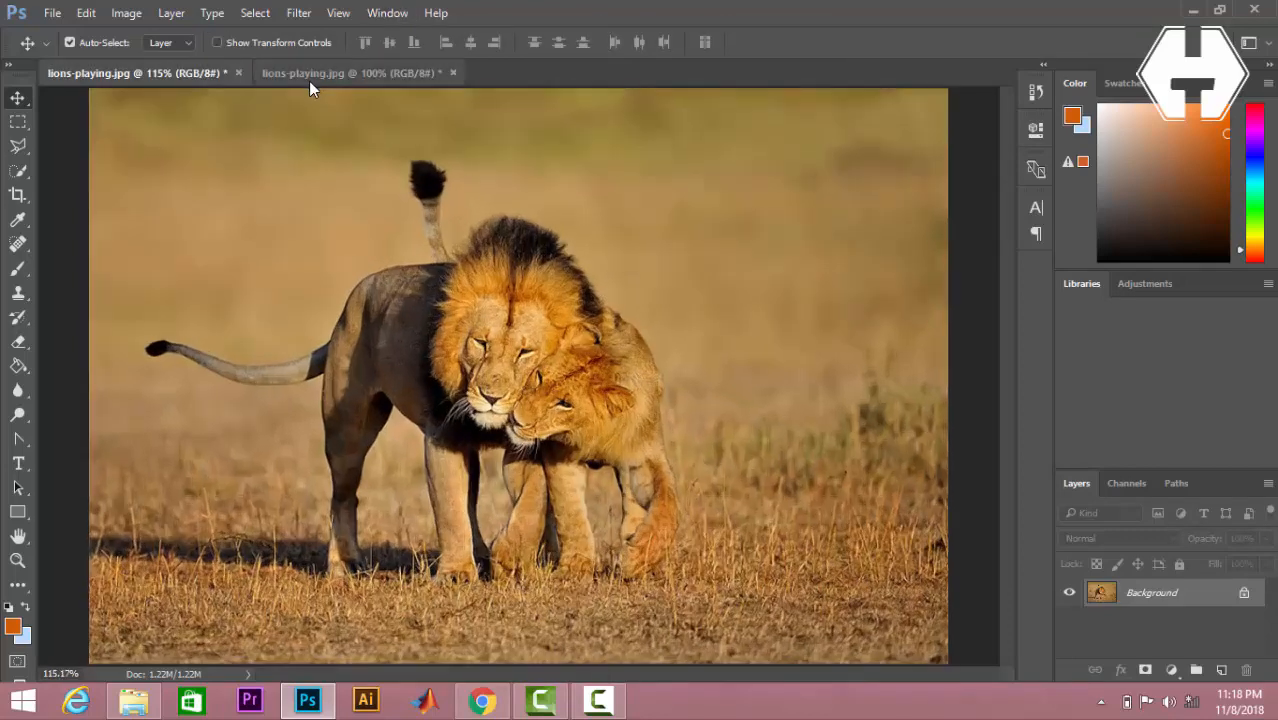
click(309, 78)
click(215, 78)
click(309, 72)
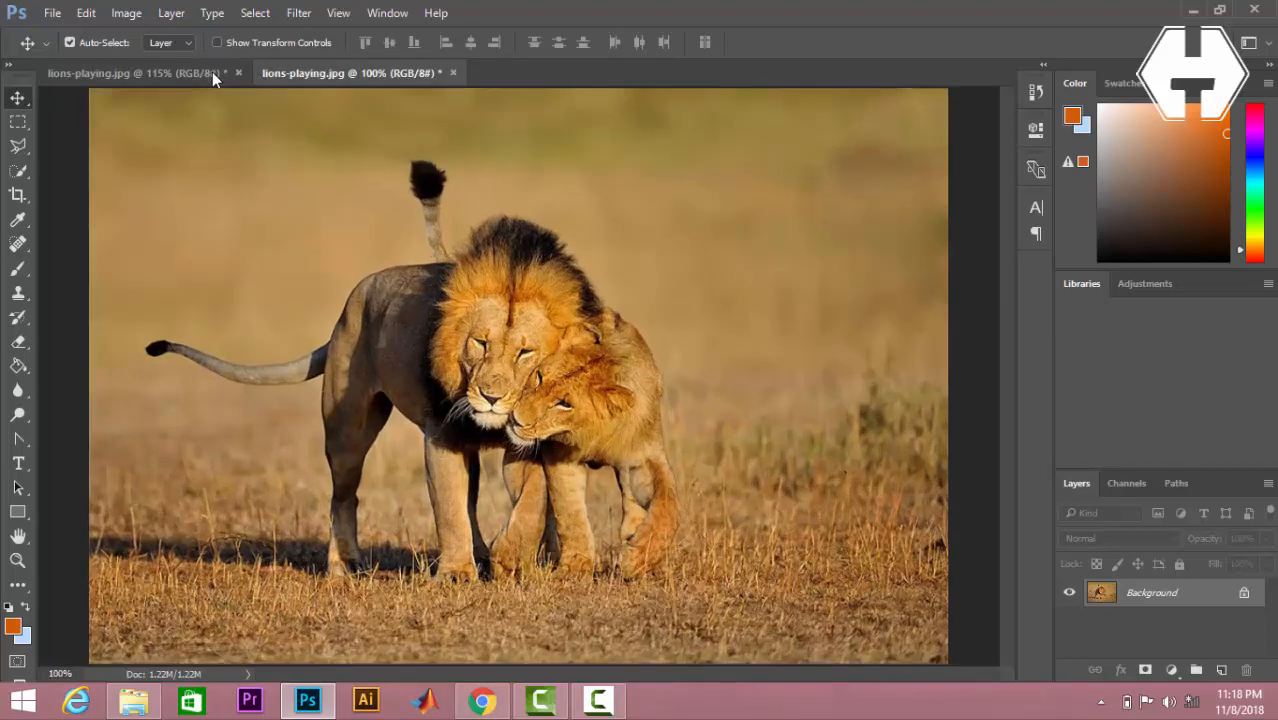
click(212, 72)
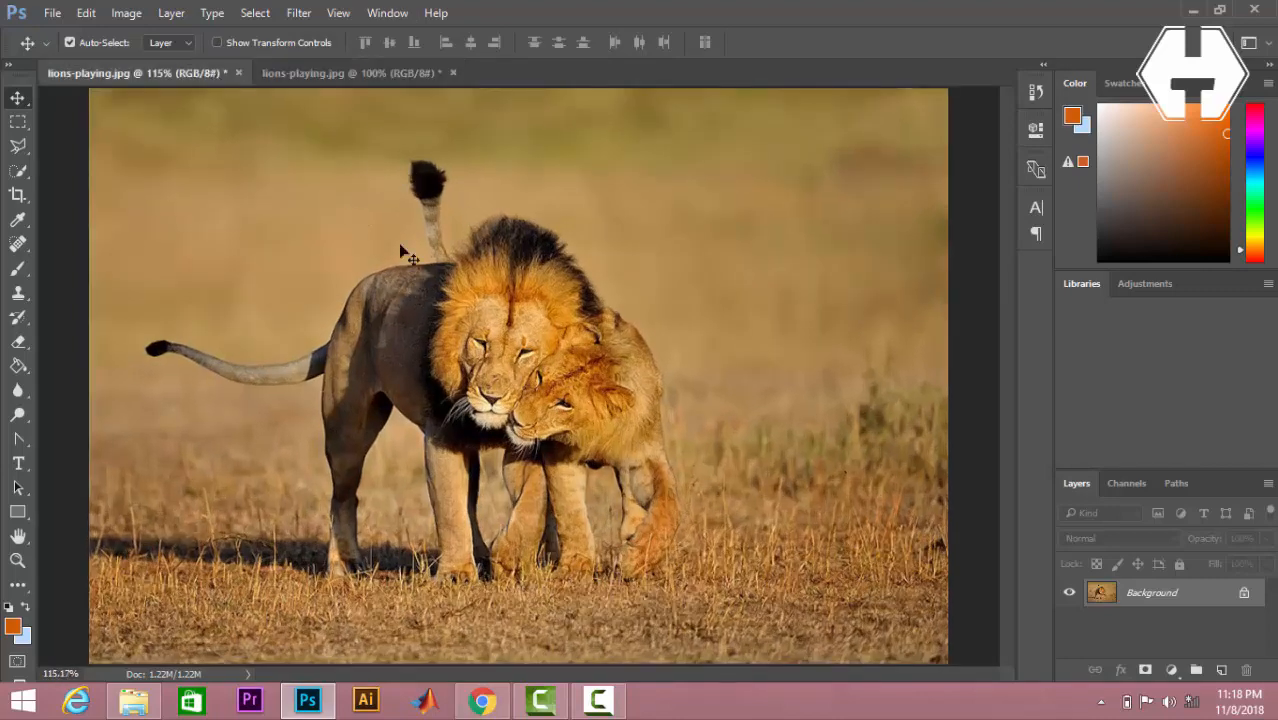
click(330, 72)
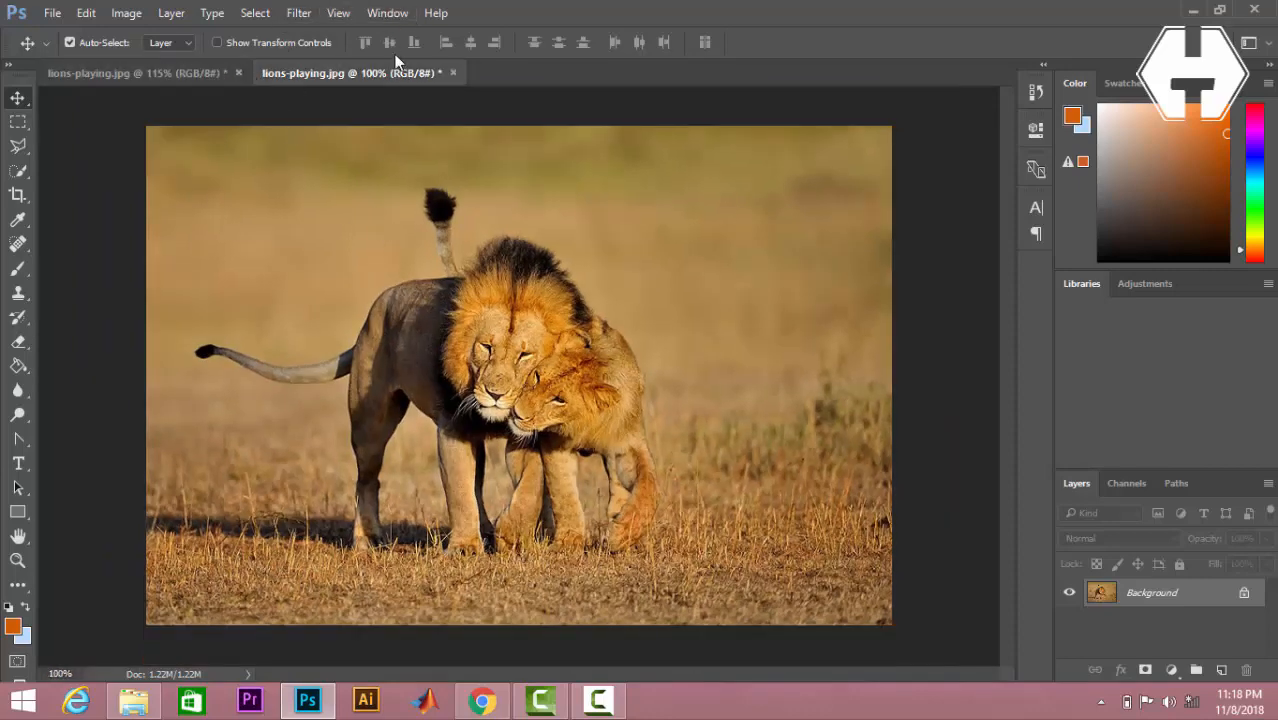
click(216, 72)
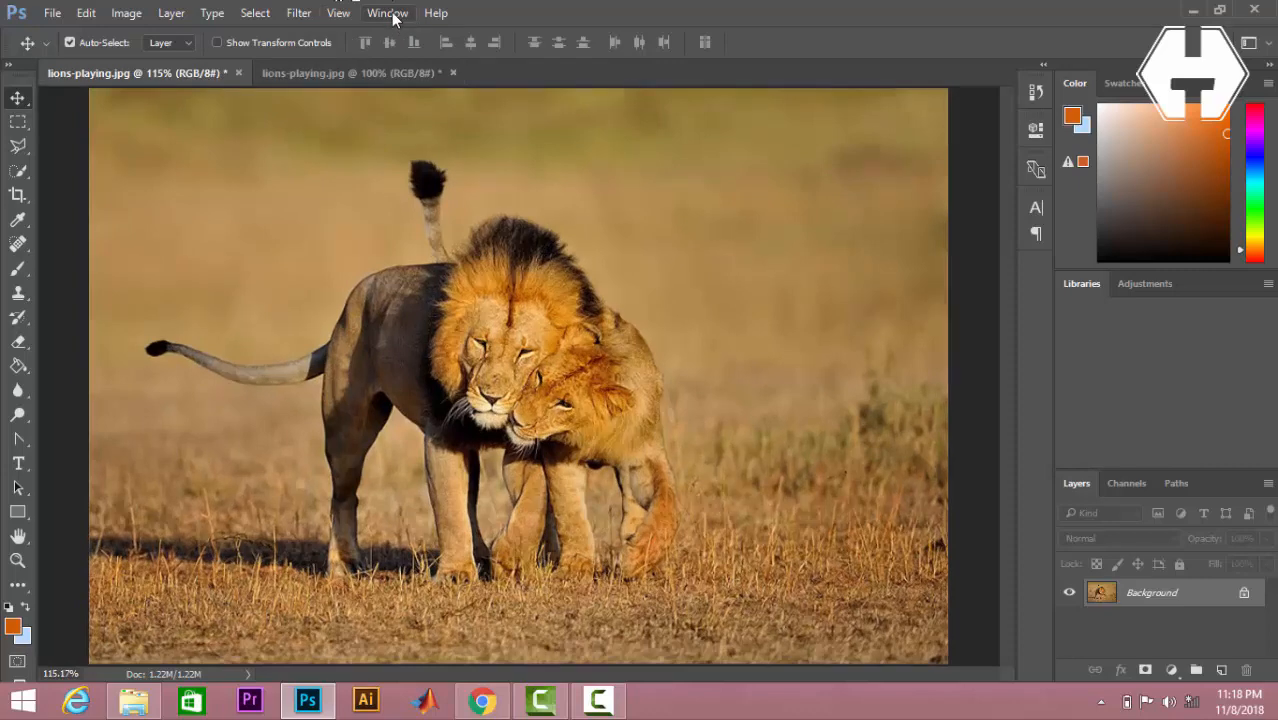
Arrange the two lions-playing.jpg windows side by side with the 2-up Vertical layout and make the 115% window active
click(390, 13)
mouse_move(645, 20)
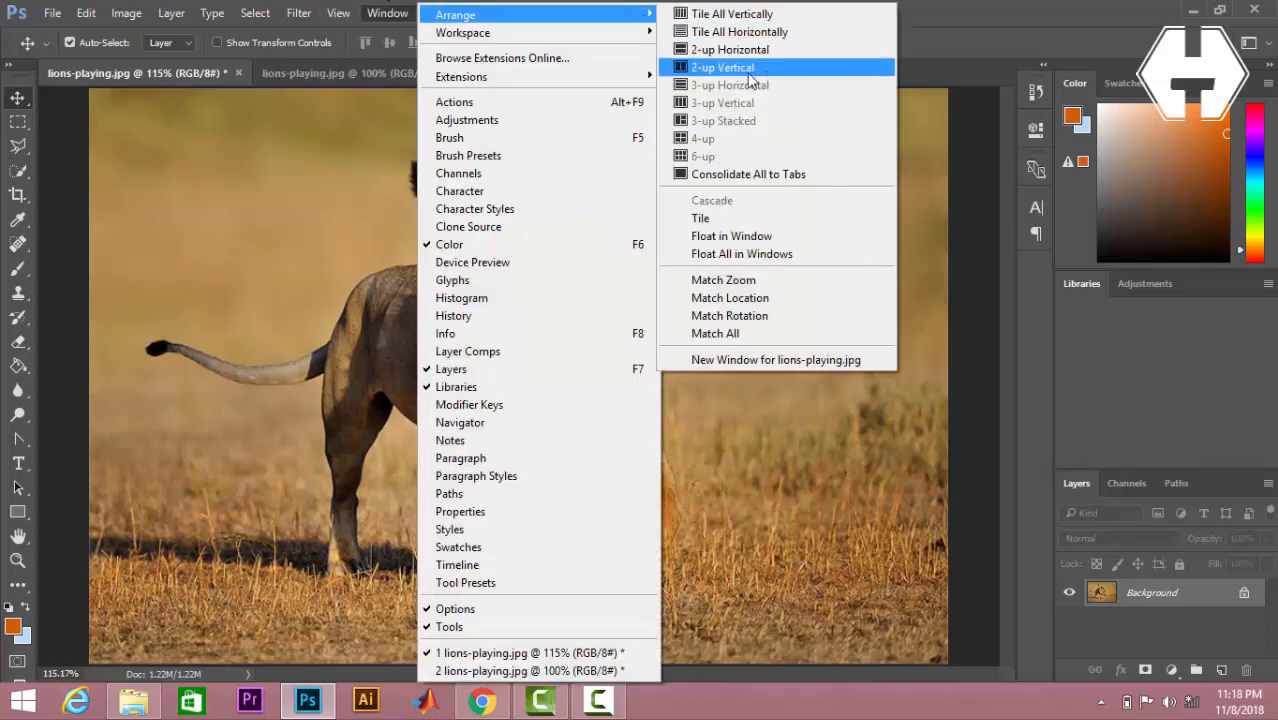
click(759, 71)
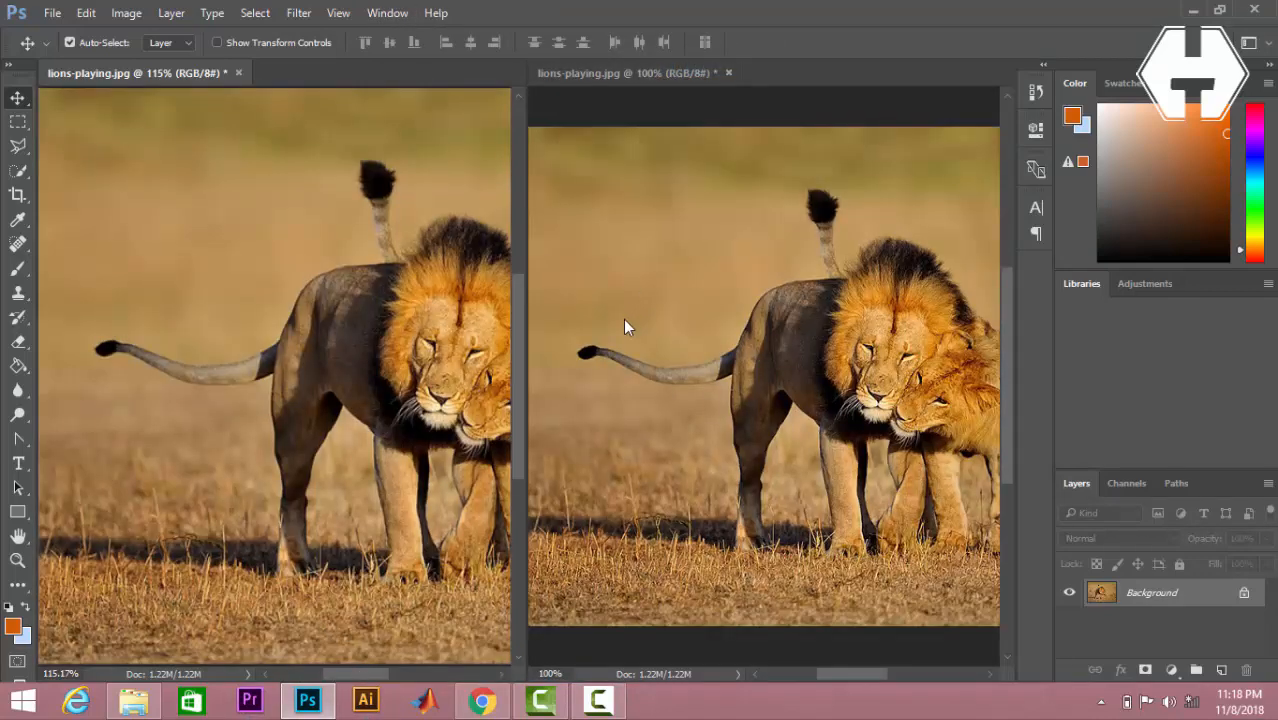
click(591, 71)
click(241, 204)
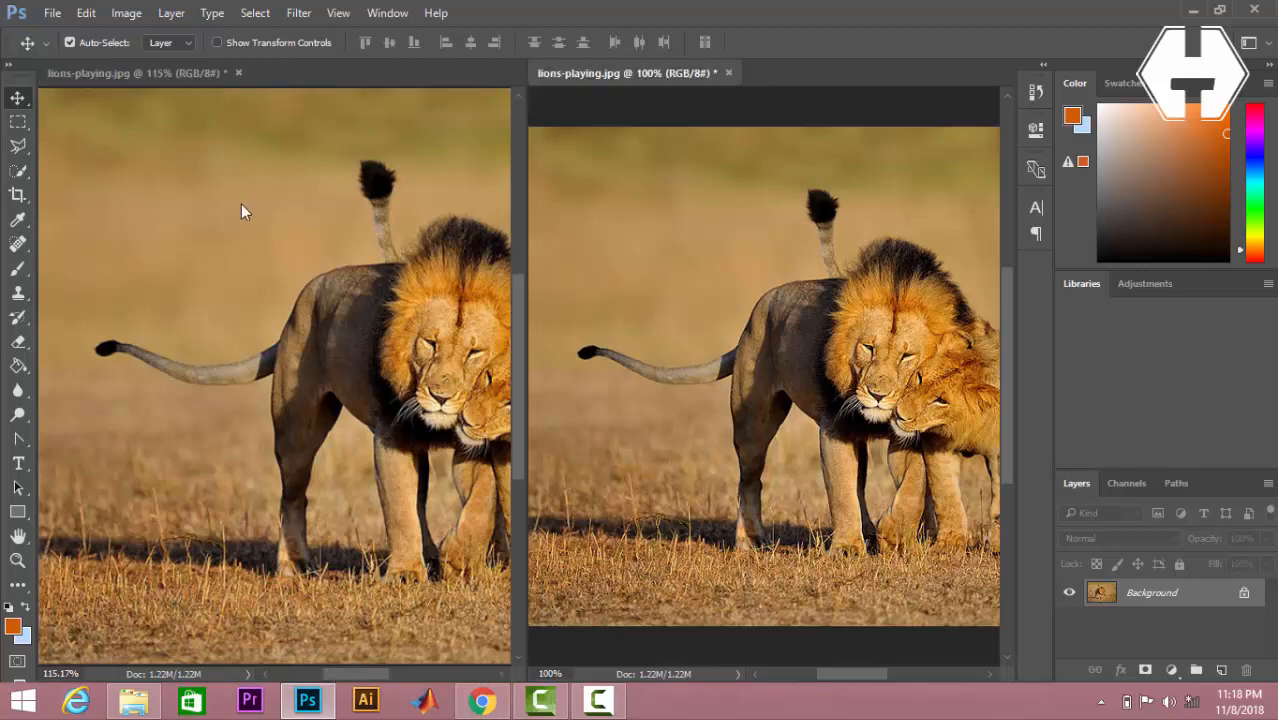
click(737, 188)
click(388, 300)
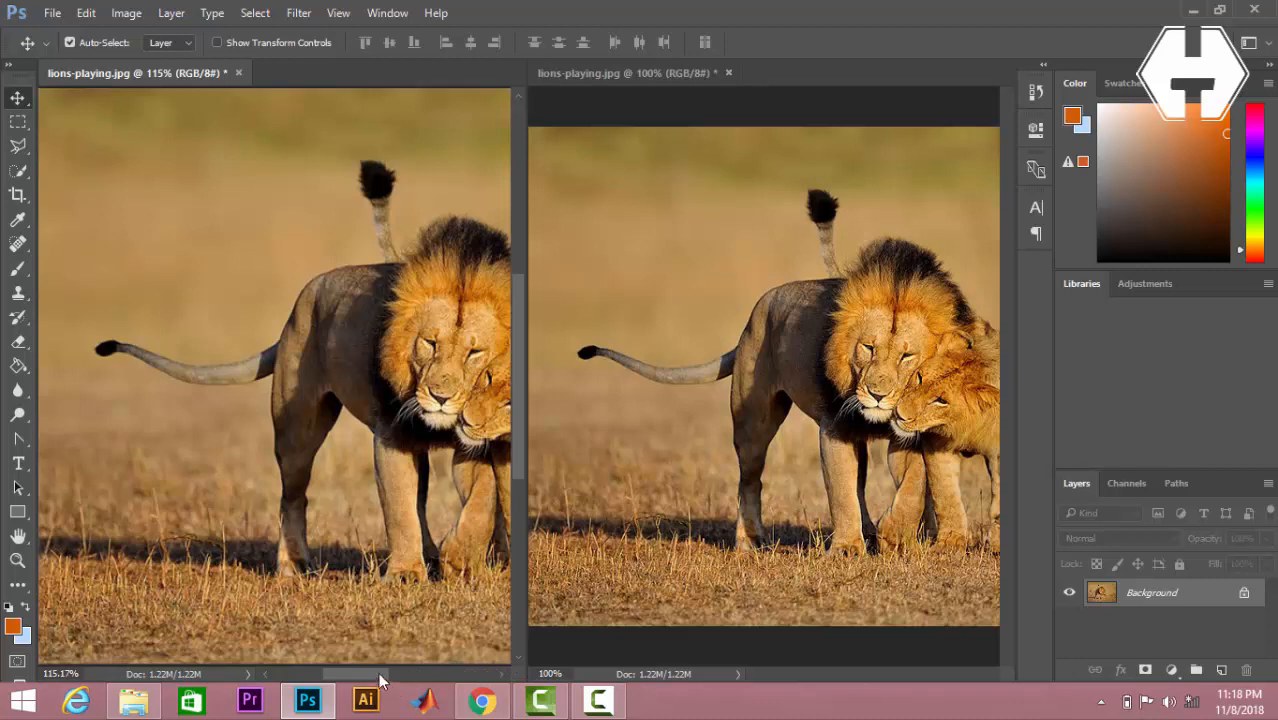
Magnify the 115% window to 200% on the male lion's long tail, leaving the other window at 100%
drag(380, 680, 361, 652)
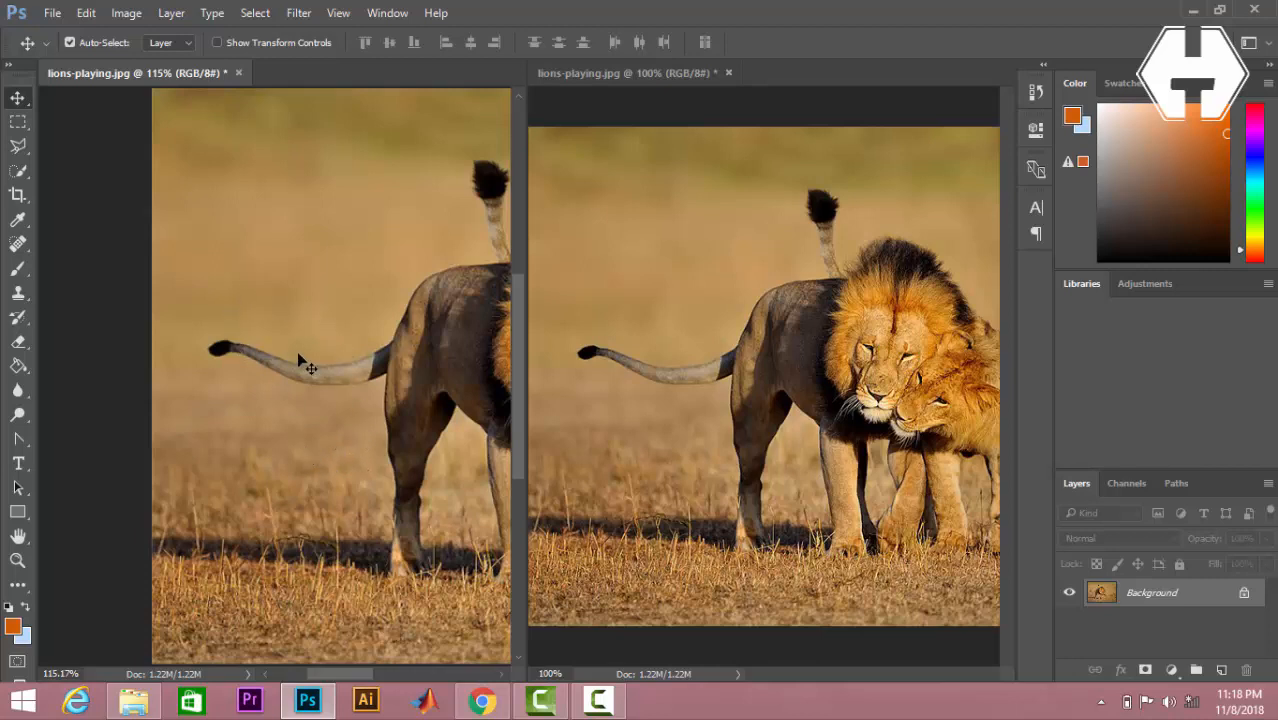
scroll(312, 377, up, 2)
scroll(320, 377, down, 2)
scroll(316, 400, up, 2)
scroll(380, 400, down, 2)
key(ctrl+plus)
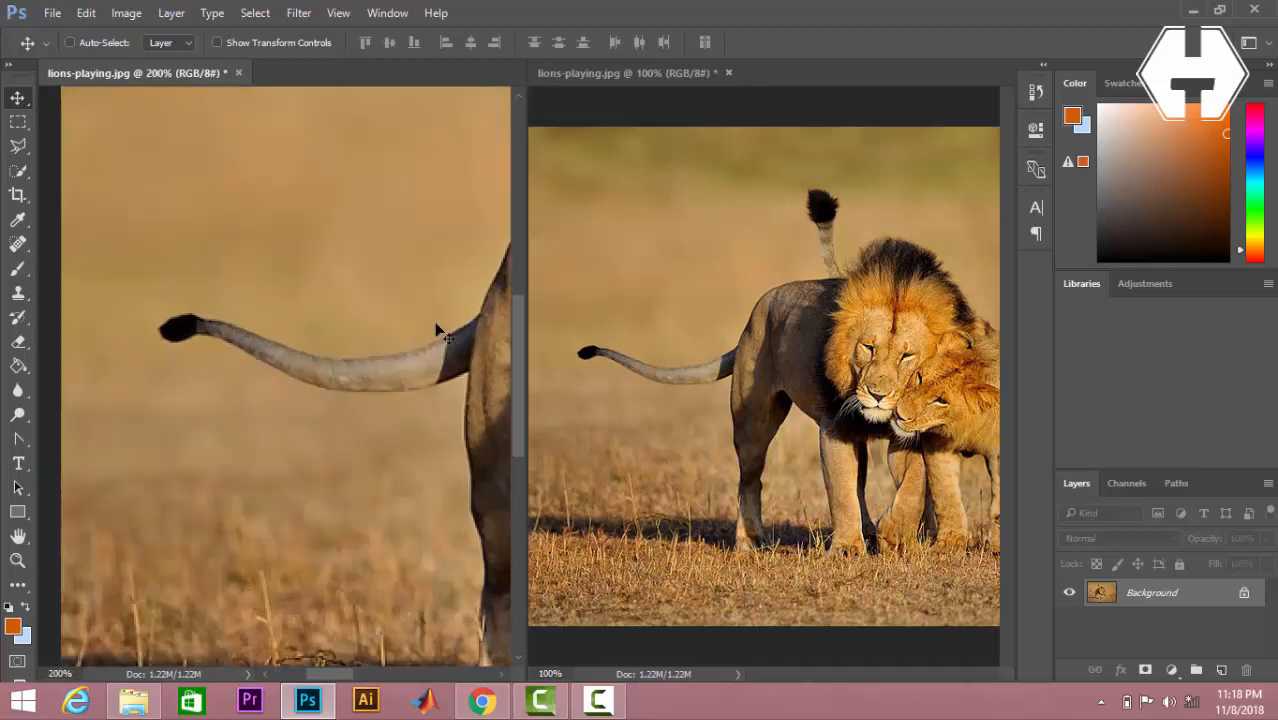
Move the lion image up about 0.54 in on the canvas, and return it to its original position
drag(271, 328, 262, 305)
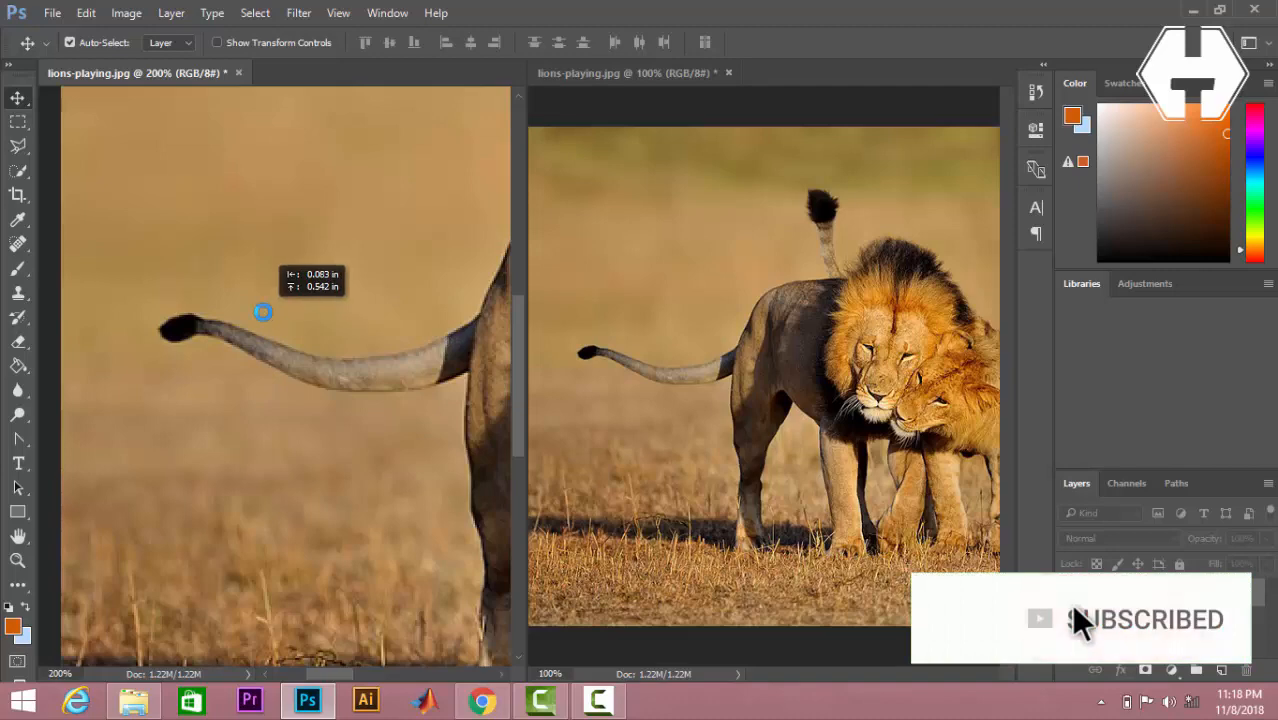
click(620, 323)
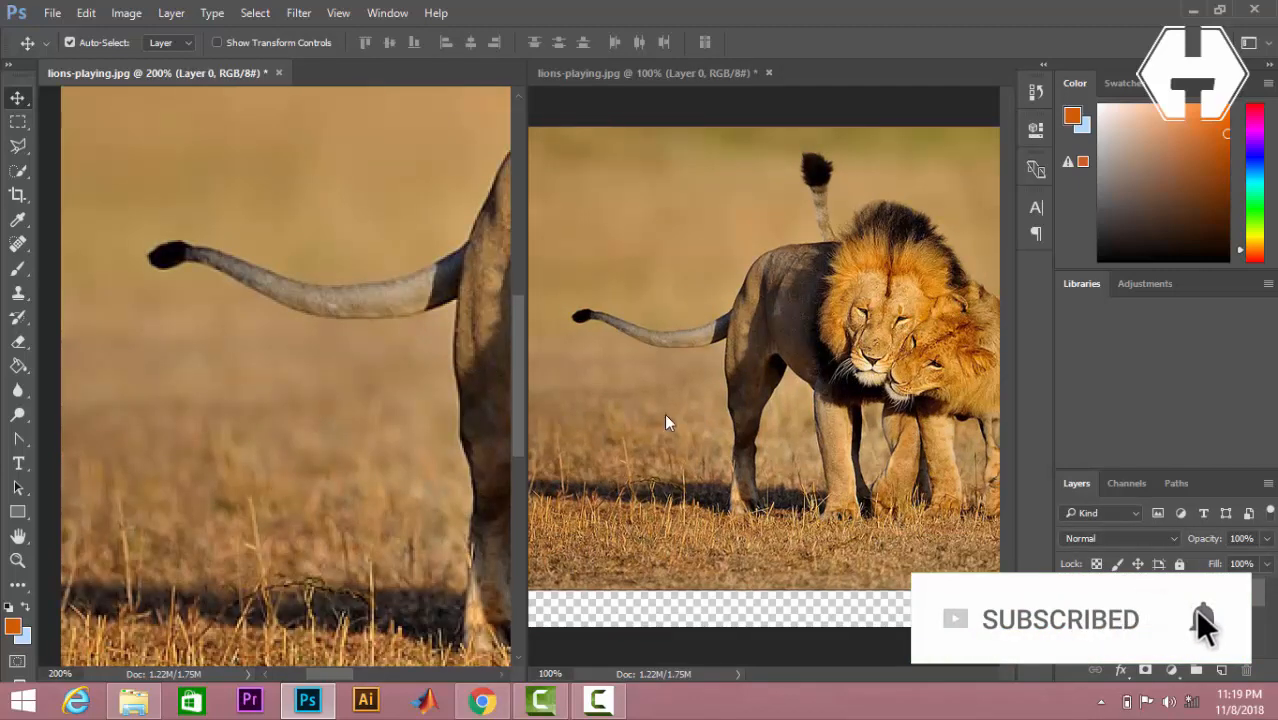
drag(434, 364, 405, 398)
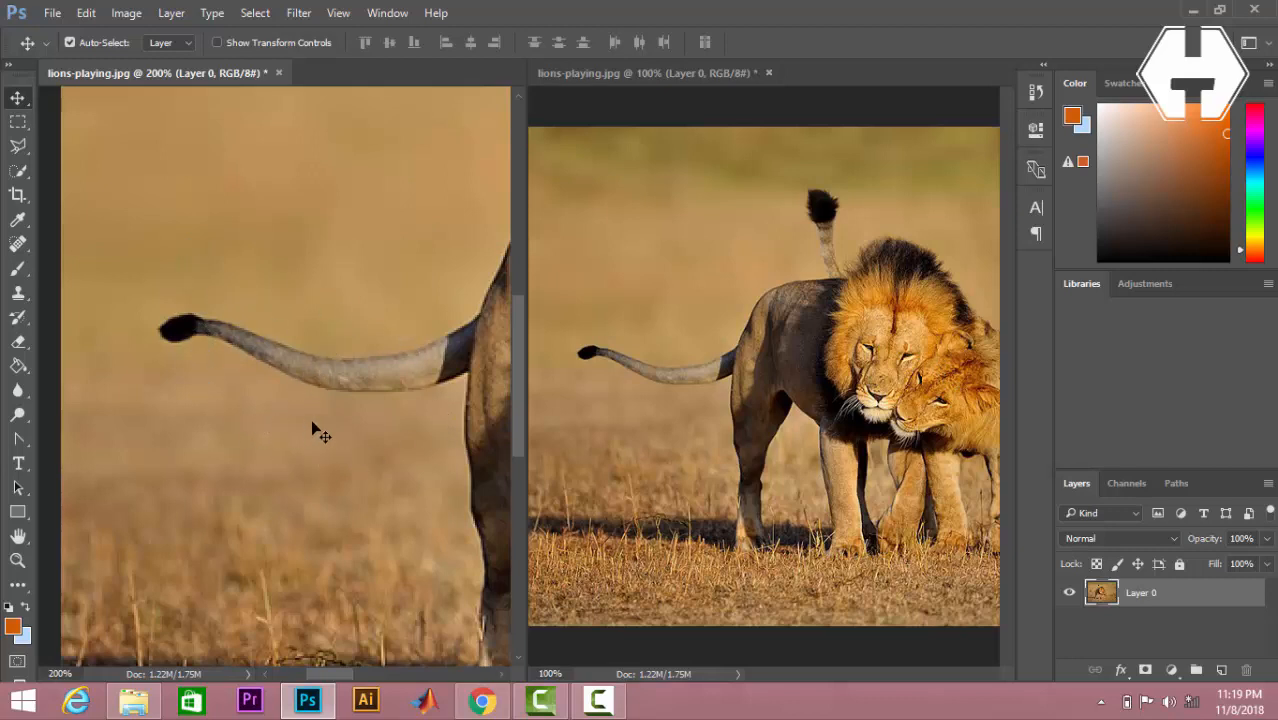
Paint out the lion's long tail up to a stump near the body with the Spot Healing Brush, size 19, Content-Aware
click(17, 246)
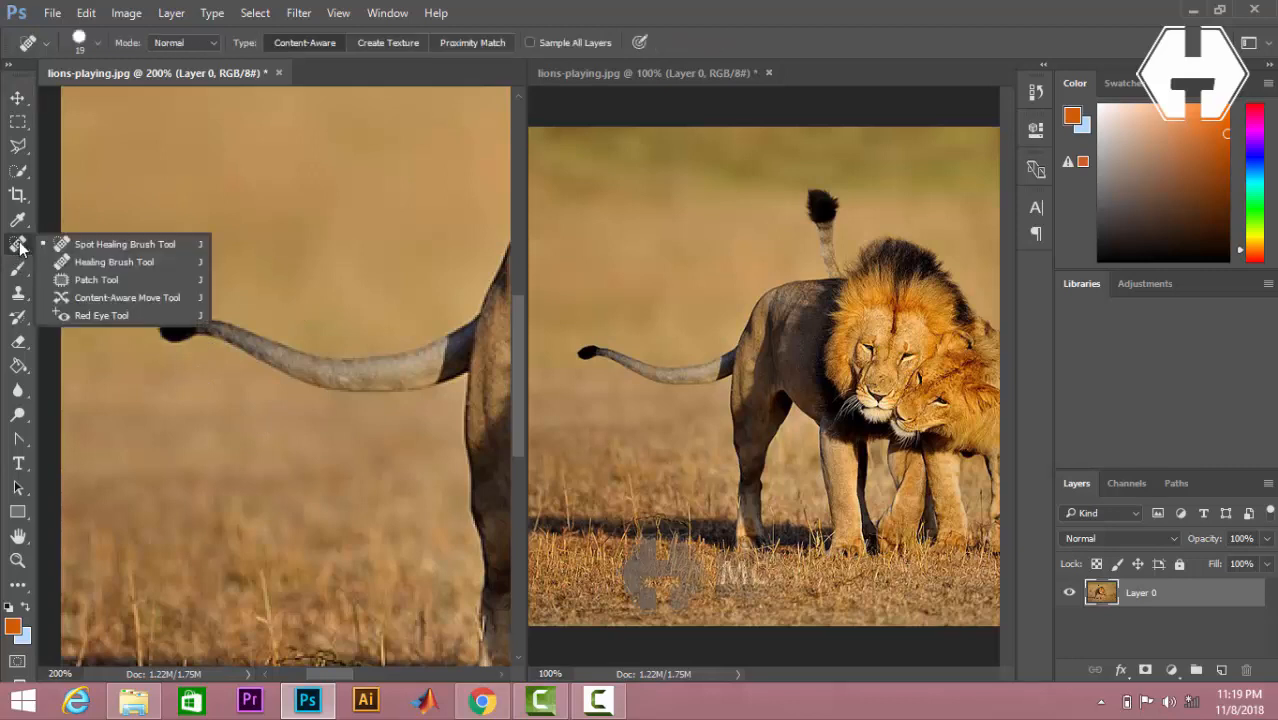
click(75, 246)
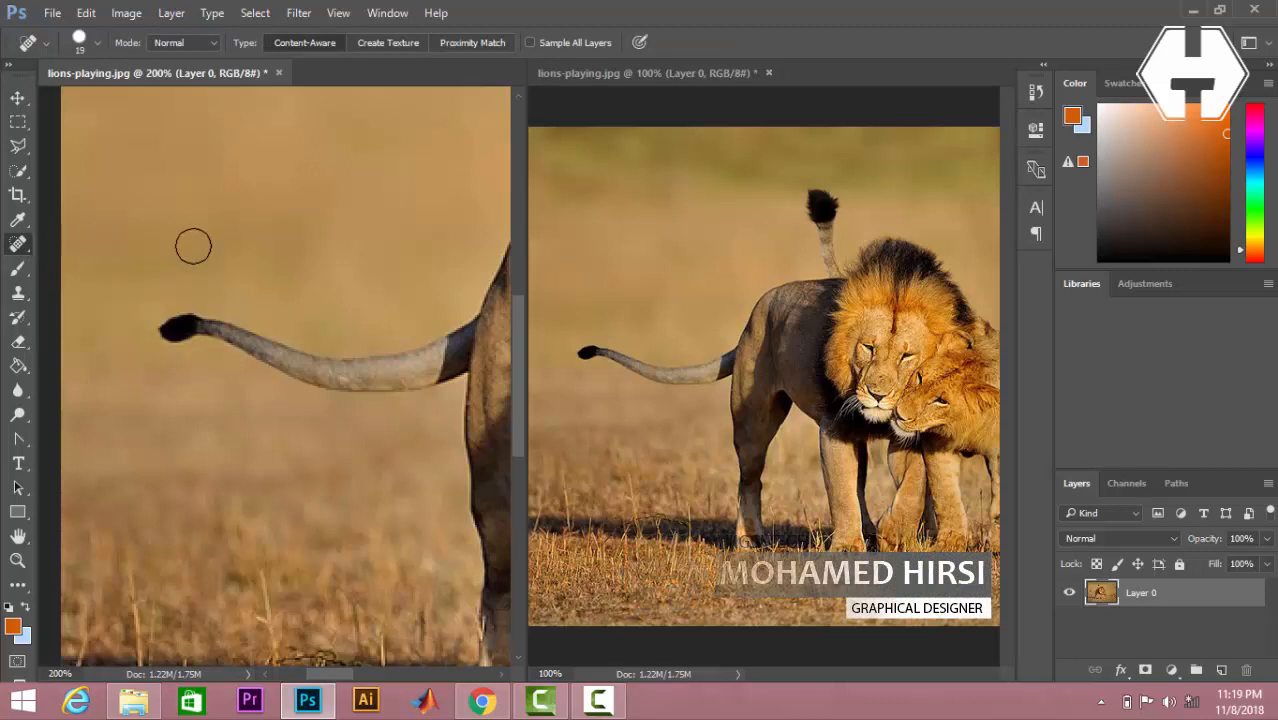
alt+click(255, 257)
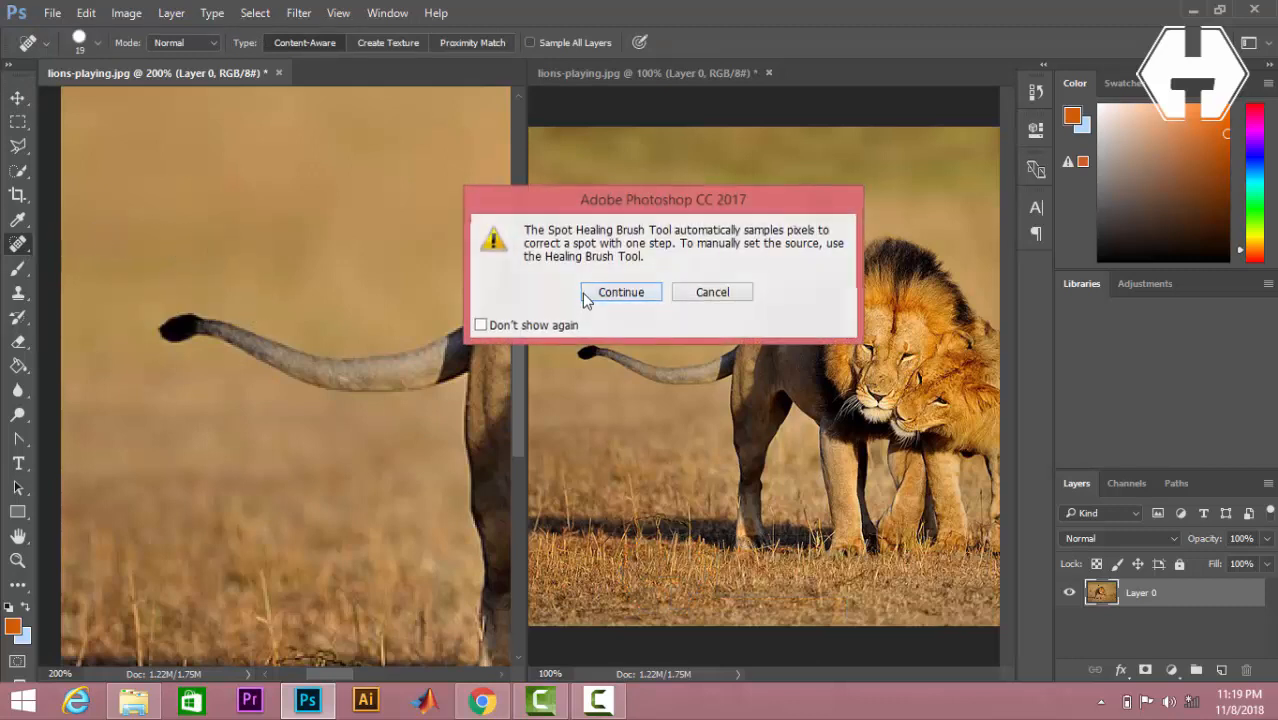
click(615, 292)
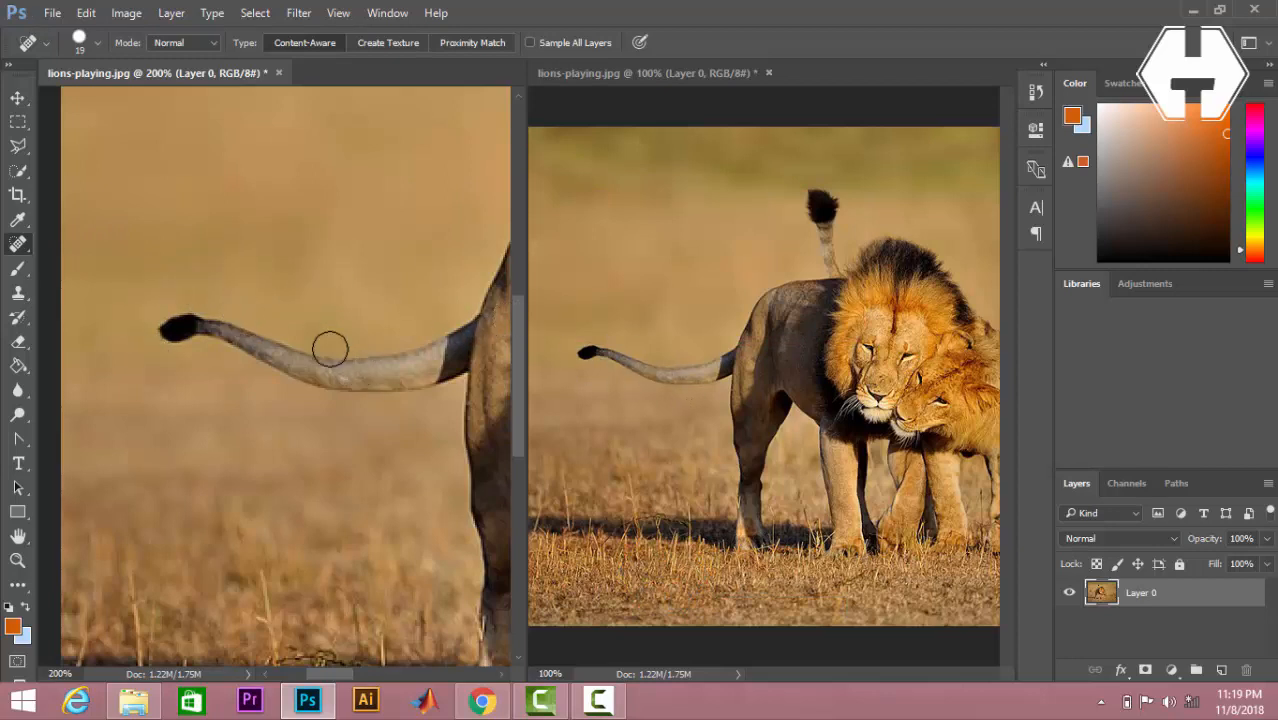
mouse_move(164, 301)
mouse_down()
mouse_move(230, 331)
mouse_move(203, 303)
mouse_move(290, 365)
mouse_move(216, 337)
mouse_move(326, 362)
mouse_up()
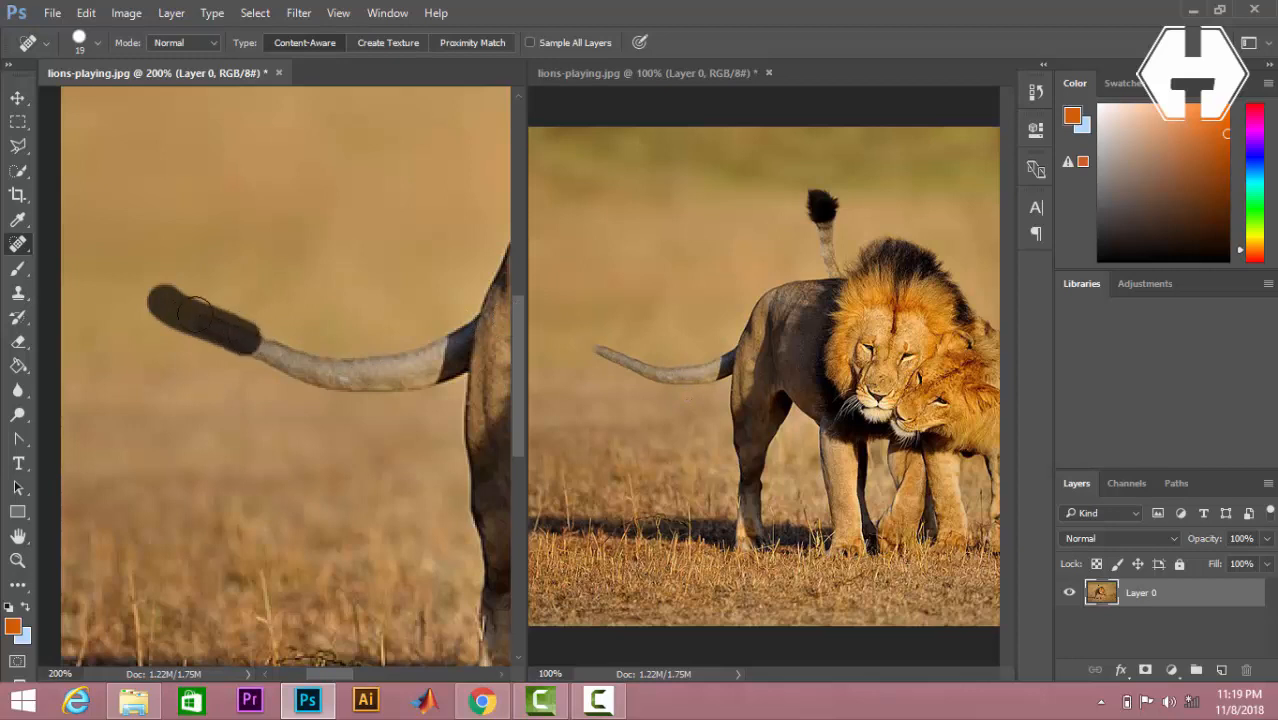
mouse_move(197, 357)
mouse_down()
mouse_move(337, 371)
mouse_move(440, 360)
mouse_up()
drag(286, 377, 436, 388)
drag(263, 352, 410, 354)
drag(372, 414, 445, 362)
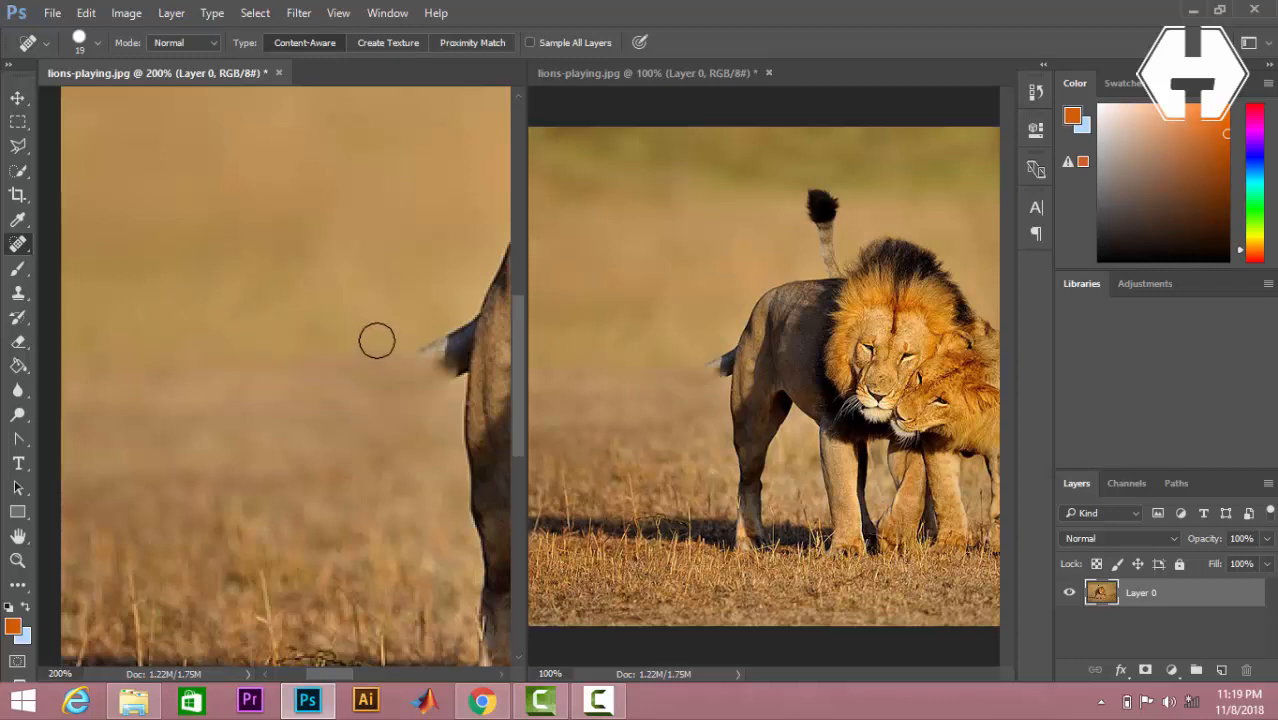
Heal away the remaining tail stump at the lion's hindquarters and check the result in the 100% window
mouse_move(374, 340)
mouse_down()
mouse_move(444, 339)
mouse_move(420, 351)
mouse_move(456, 358)
mouse_up()
drag(393, 352, 437, 356)
mouse_move(362, 320)
mouse_down()
mouse_move(441, 343)
mouse_move(428, 314)
mouse_up()
click(425, 362)
drag(414, 411, 440, 335)
mouse_move(434, 333)
mouse_down()
mouse_move(439, 365)
mouse_move(468, 354)
mouse_up()
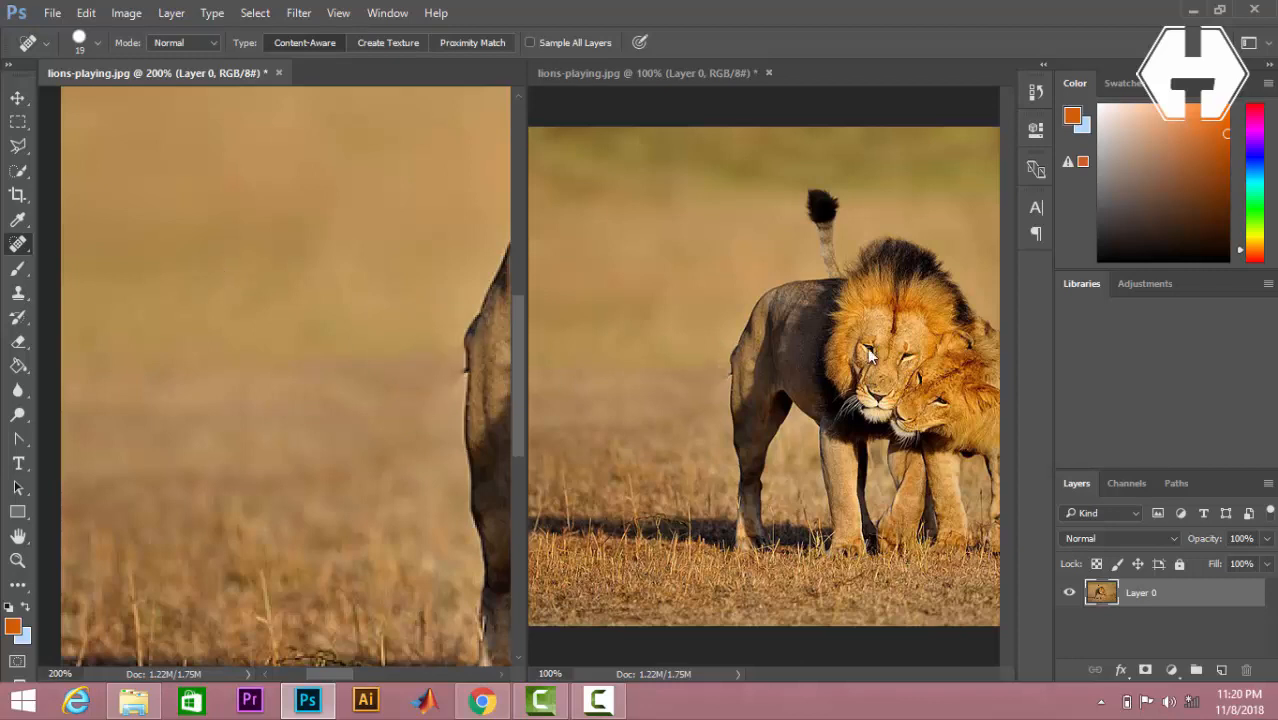
click(767, 263)
click(988, 674)
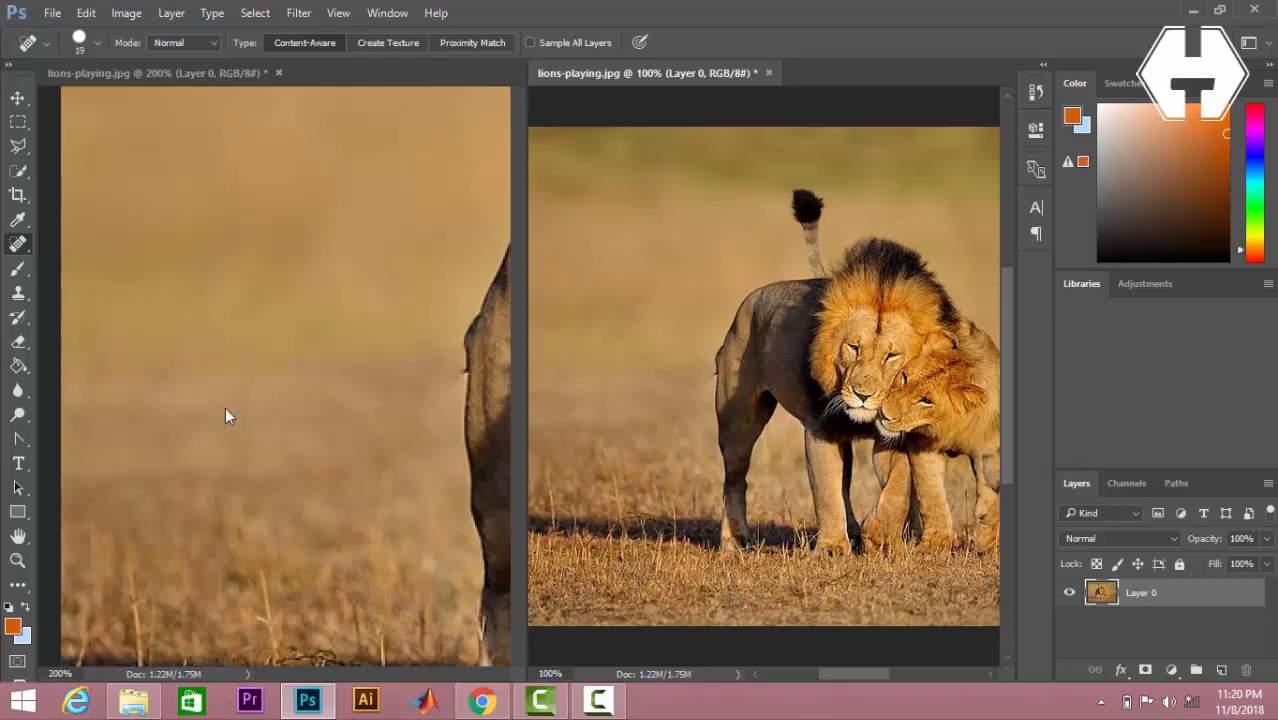
click(228, 290)
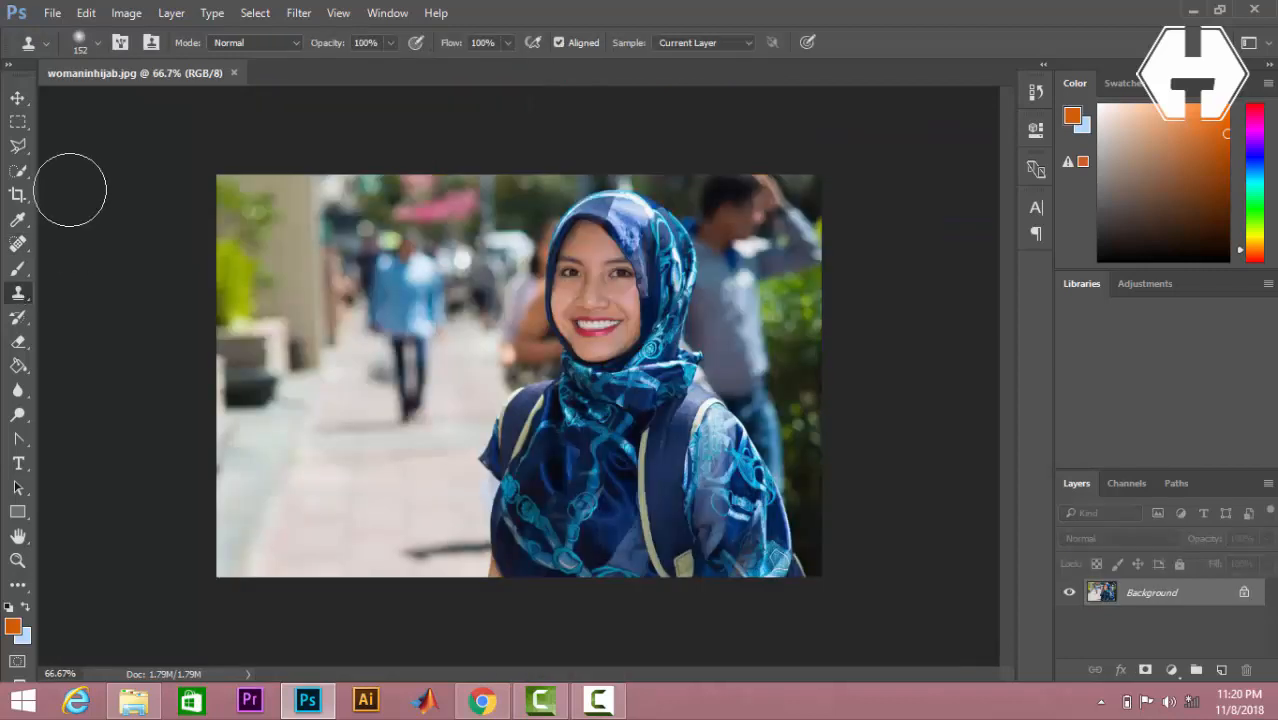
Clone the woman's face onto the blurred street background beside the planter in womaninhijab.jpg with the Clone Stamp tool
click(17, 97)
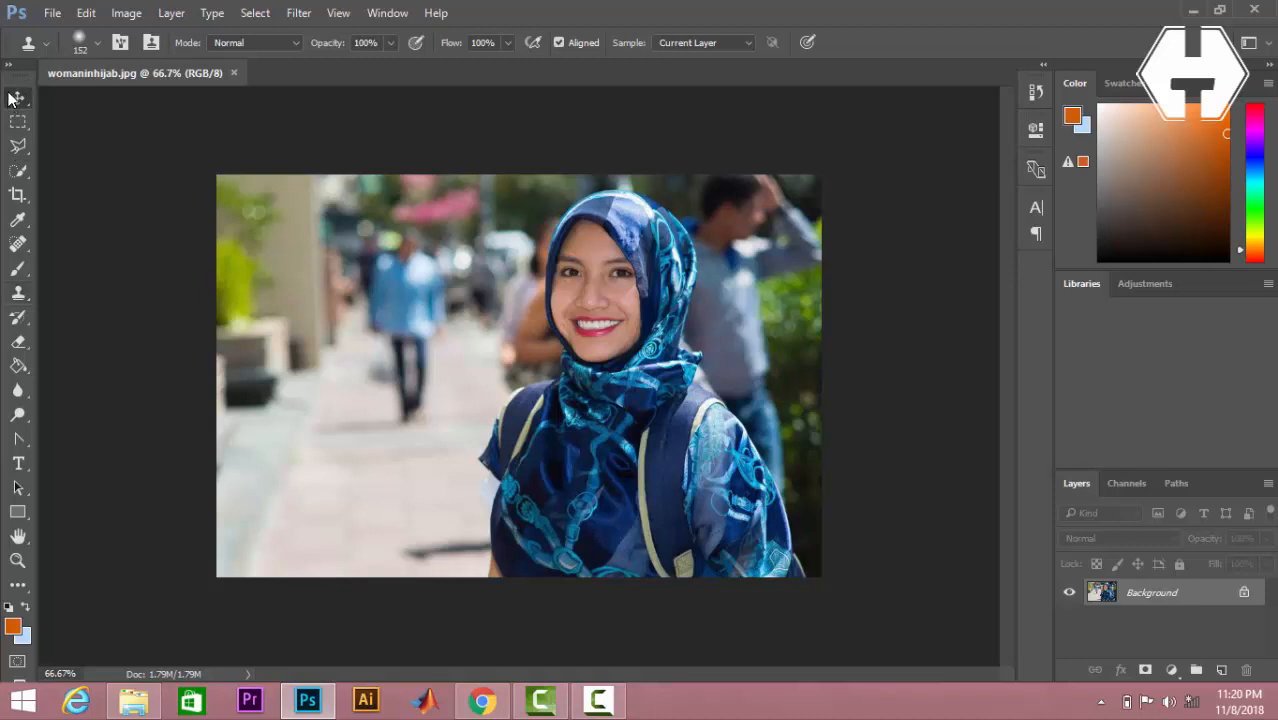
click(18, 296)
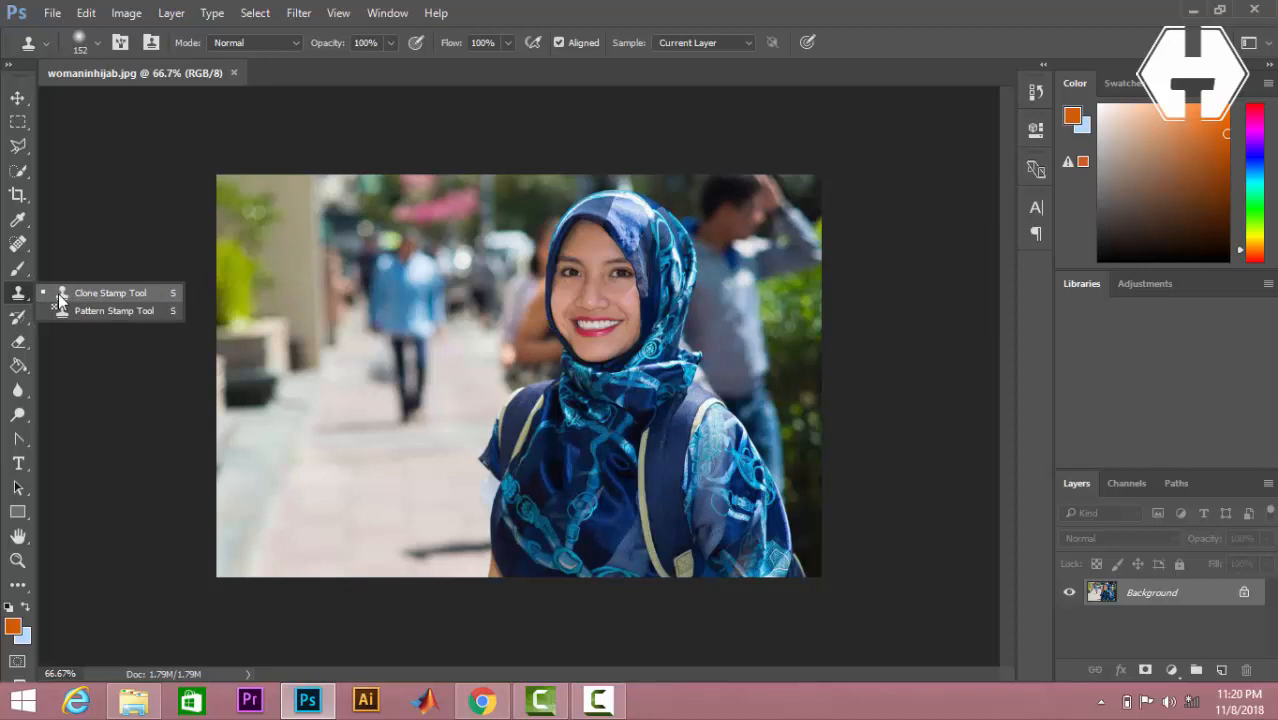
click(58, 293)
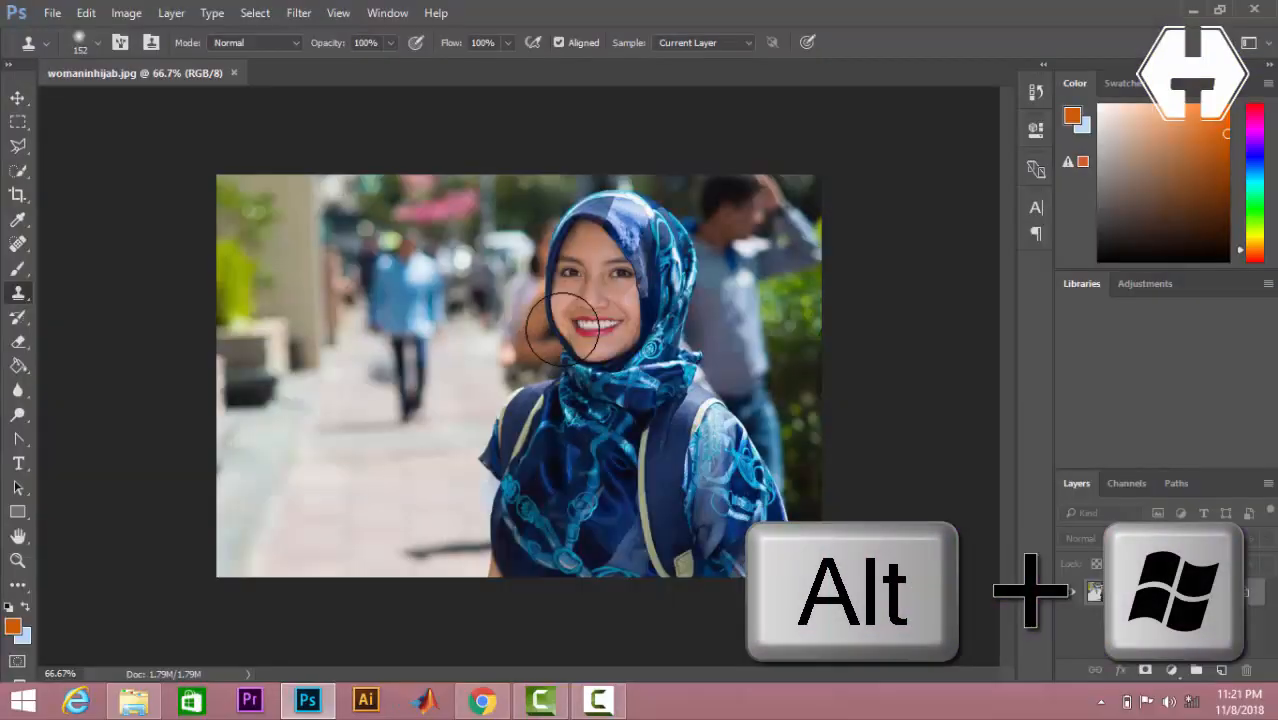
alt+click(563, 328)
alt+click(599, 287)
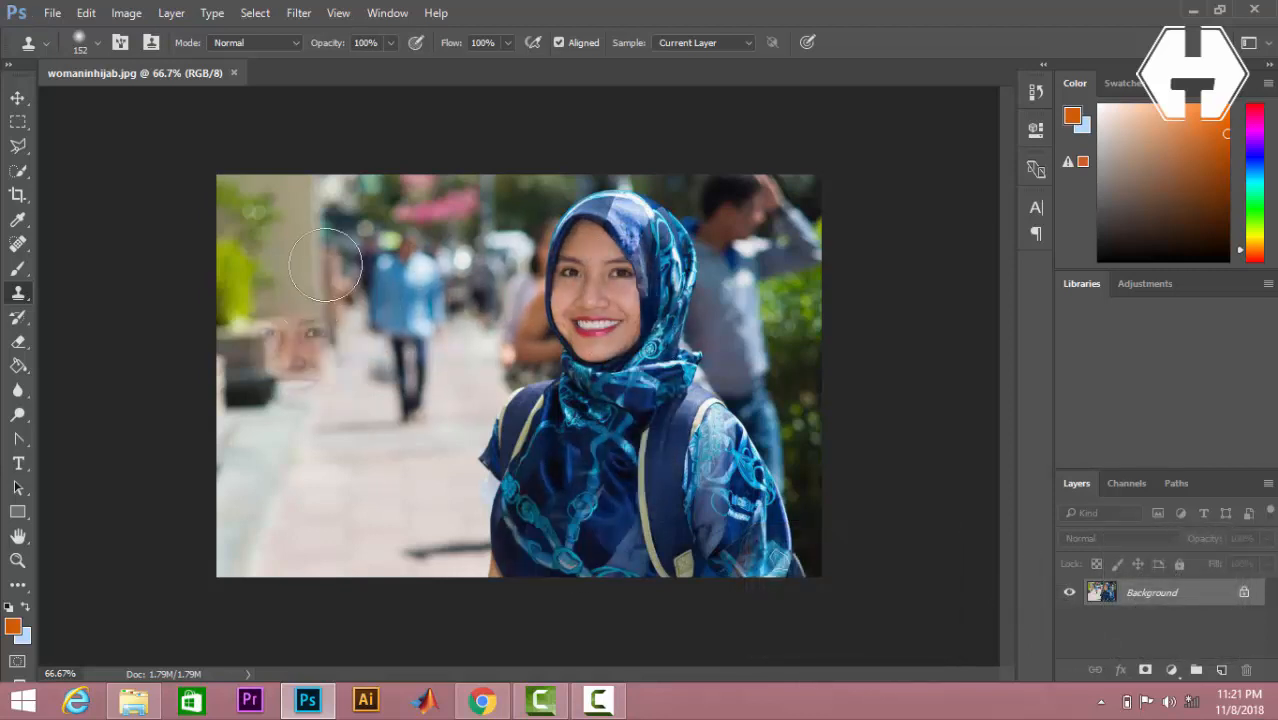
mouse_move(354, 314)
mouse_down()
mouse_move(335, 347)
mouse_move(400, 357)
mouse_move(398, 300)
mouse_move(355, 263)
mouse_move(330, 261)
mouse_move(333, 235)
mouse_move(375, 233)
mouse_move(409, 289)
mouse_move(410, 365)
mouse_move(359, 415)
mouse_move(338, 411)
mouse_move(394, 452)
mouse_move(374, 485)
mouse_move(326, 485)
mouse_move(354, 515)
mouse_move(417, 527)
mouse_move(395, 541)
mouse_move(339, 536)
mouse_move(319, 497)
mouse_move(291, 506)
mouse_move(283, 540)
mouse_move(278, 506)
mouse_move(306, 432)
mouse_move(431, 515)
mouse_move(439, 408)
mouse_move(420, 527)
mouse_move(429, 557)
mouse_move(451, 541)
mouse_move(310, 567)
mouse_move(322, 487)
mouse_up()
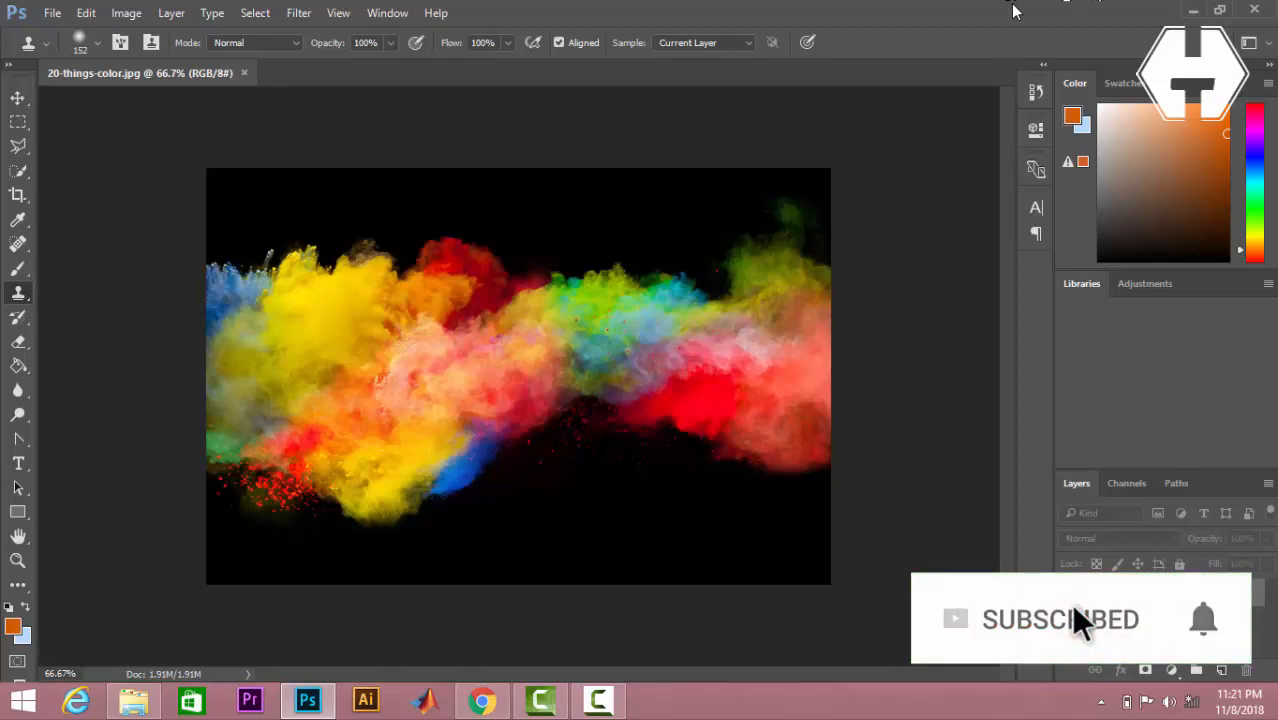
Sample the yellow-green of the powder cloud in 20-things-color.jpg as the foreground color with the Eyedropper tool
click(18, 222)
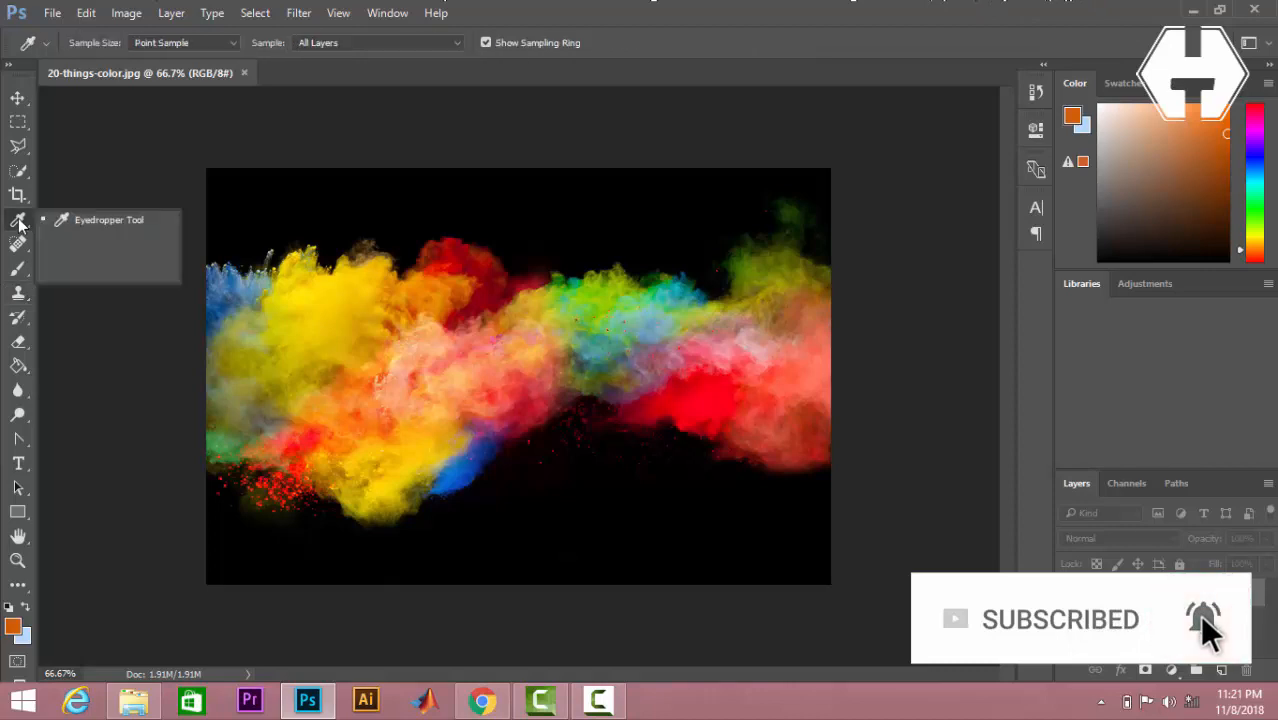
click(74, 220)
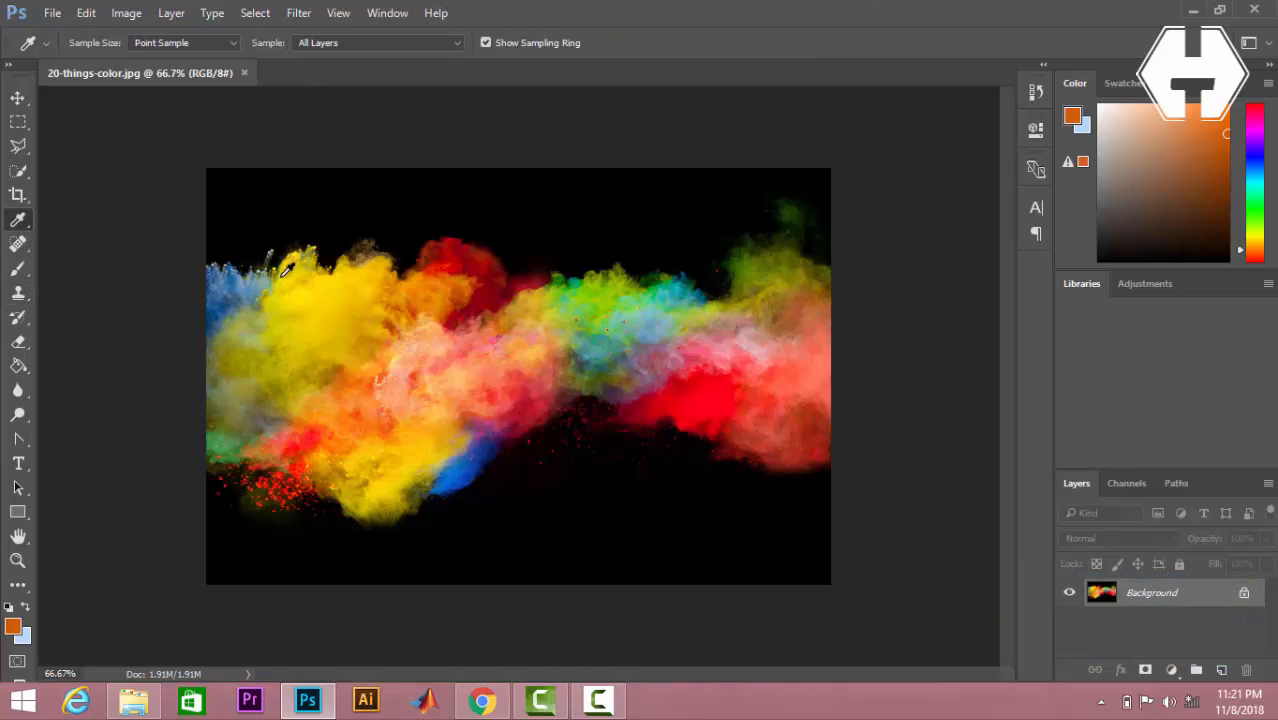
drag(226, 281, 600, 287)
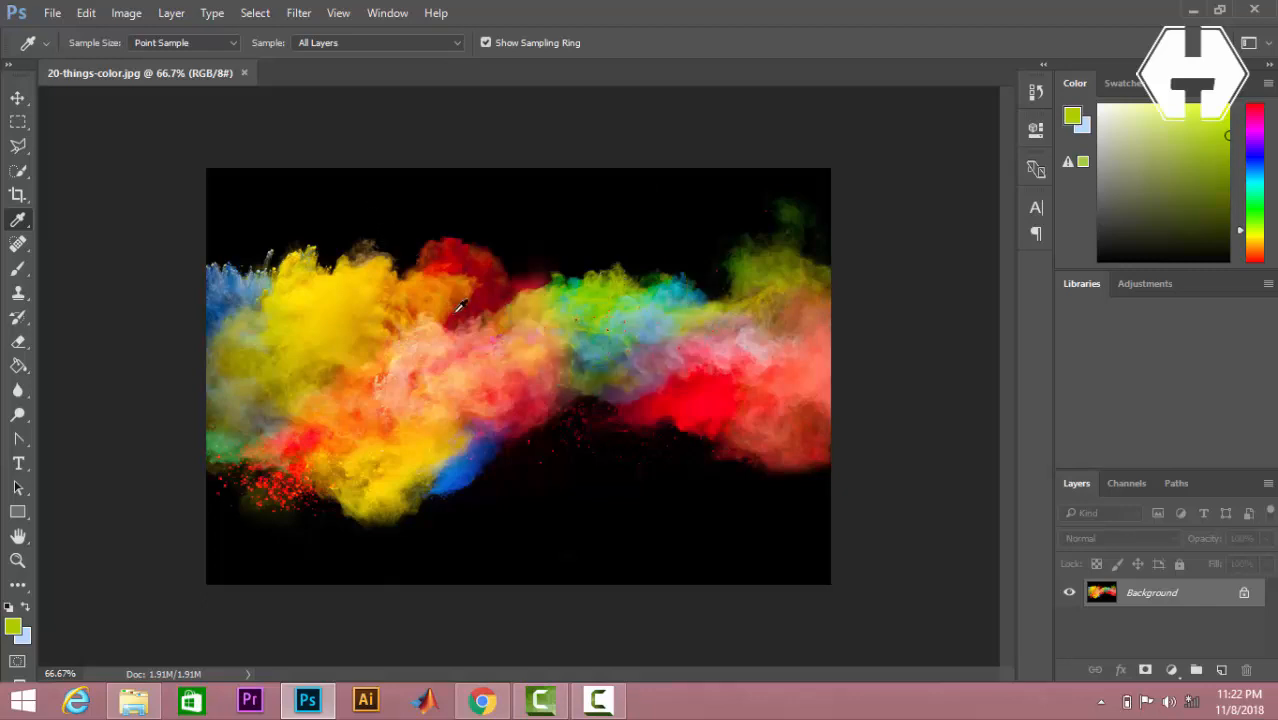
Shrink the Photoshop window so the desktop wallpaper shows around it, and close the test folder window behind it
click(1220, 9)
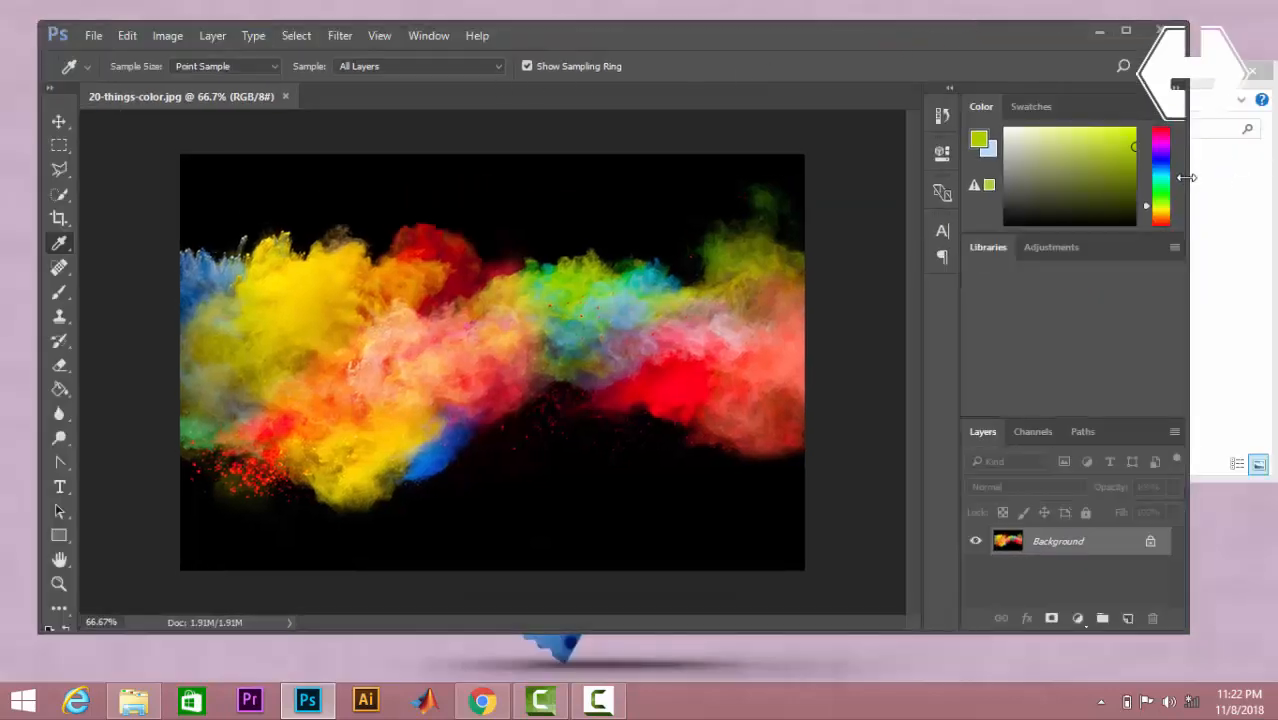
drag(1186, 177, 964, 177)
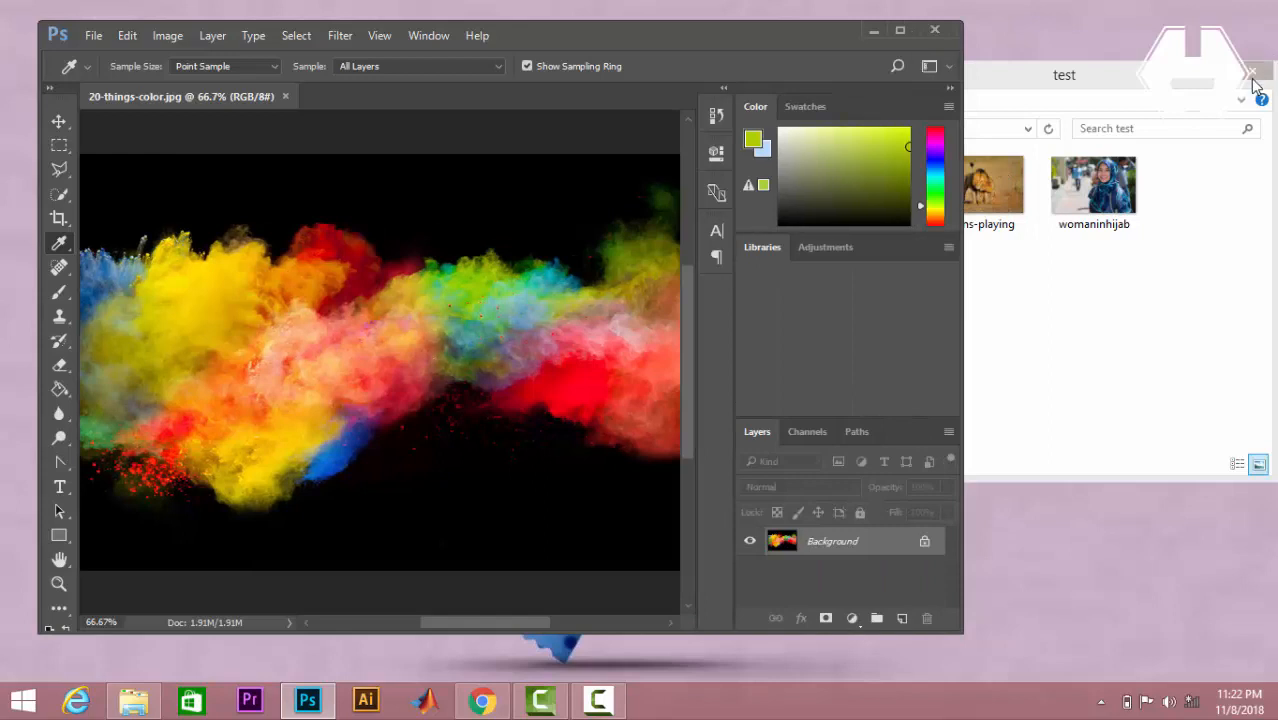
click(1252, 76)
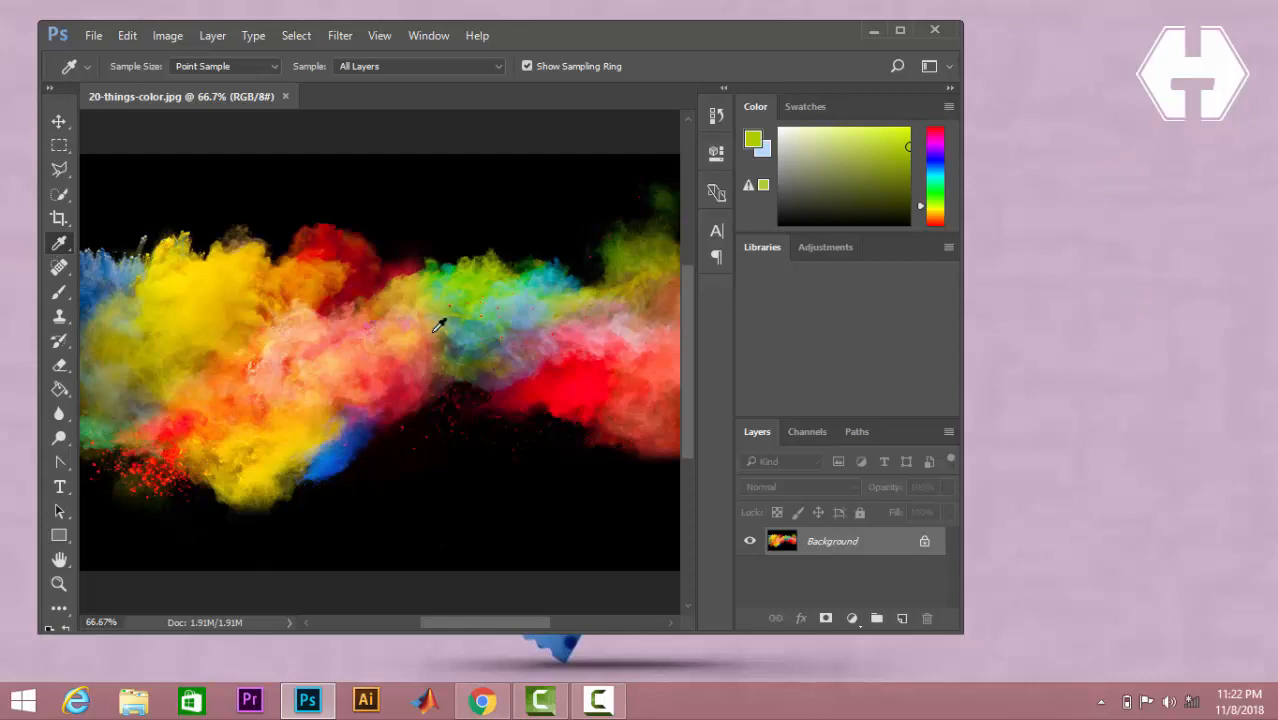
Sample dark blue 000e57 from the desktop wallpaper outside the window as the foreground color, and check it in the Color Picker with the window maximized
click(543, 387)
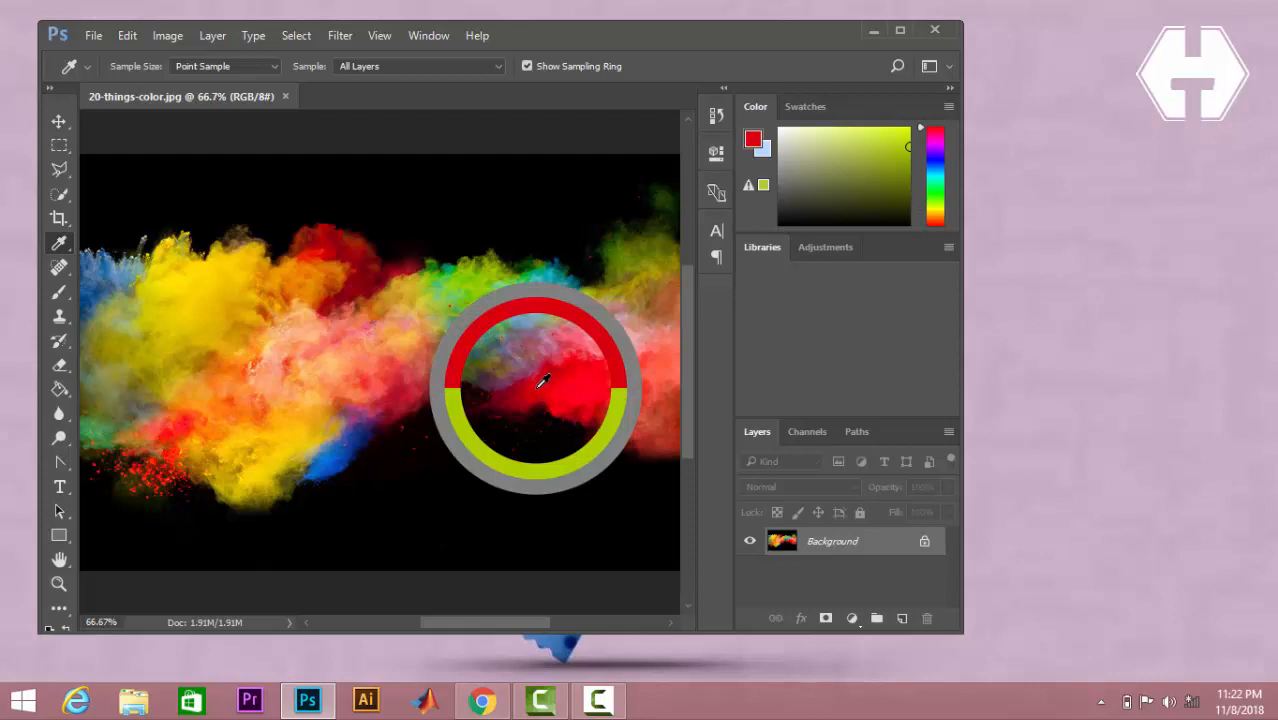
mouse_move(543, 381)
mouse_down()
mouse_move(833, 388)
mouse_move(1076, 360)
mouse_move(1143, 306)
mouse_move(1132, 308)
mouse_move(1110, 554)
mouse_move(847, 685)
mouse_move(568, 648)
mouse_move(619, 666)
mouse_move(904, 659)
mouse_move(680, 660)
mouse_move(572, 641)
mouse_move(480, 700)
mouse_move(495, 645)
mouse_move(578, 636)
mouse_move(575, 649)
mouse_up()
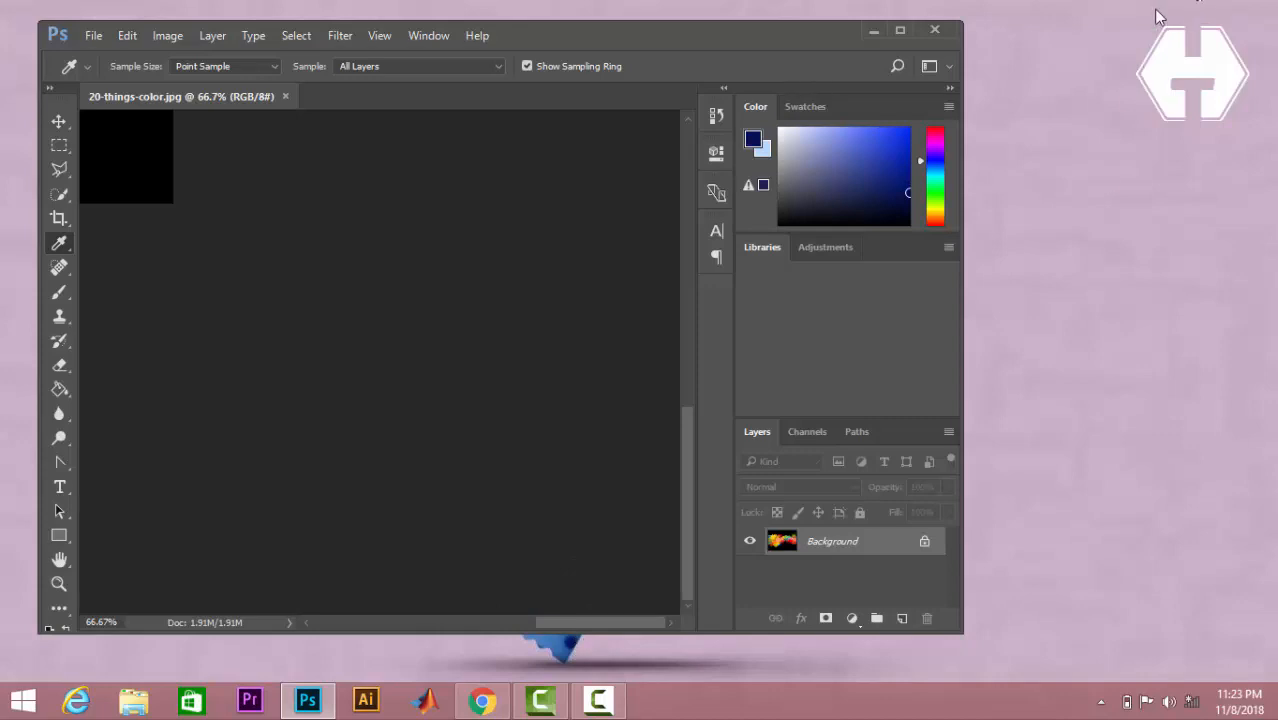
click(900, 31)
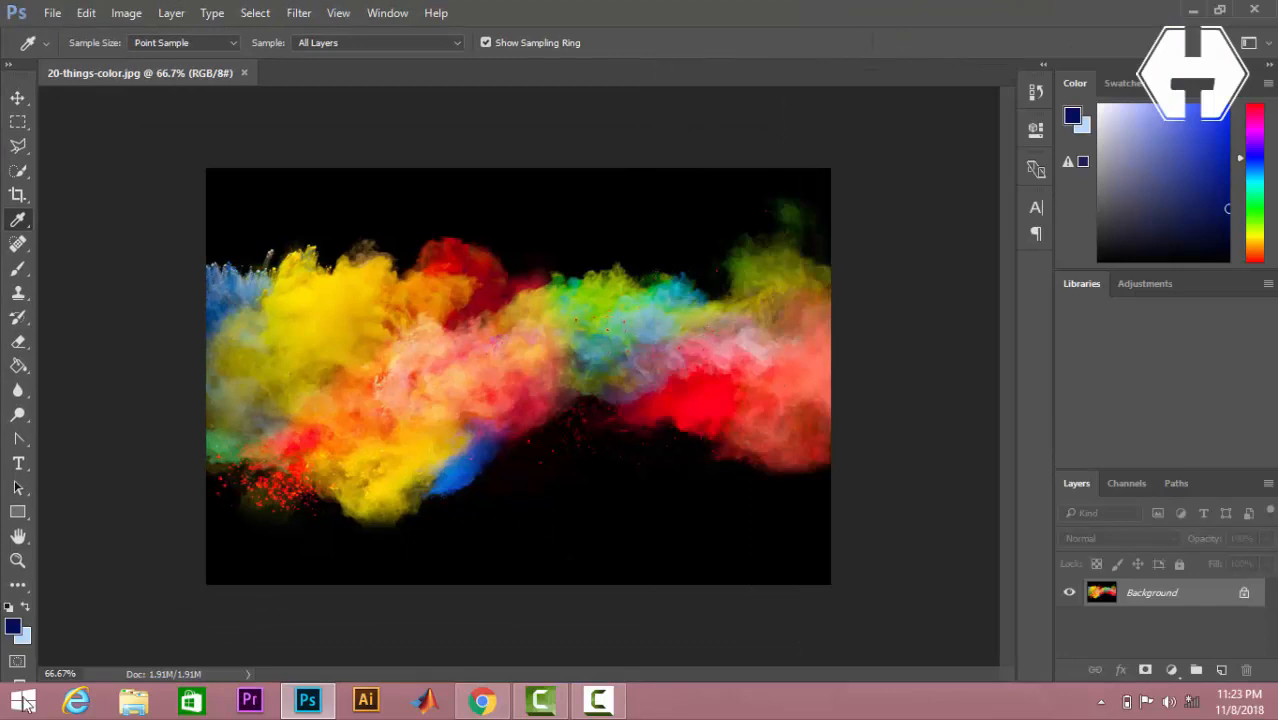
click(15, 629)
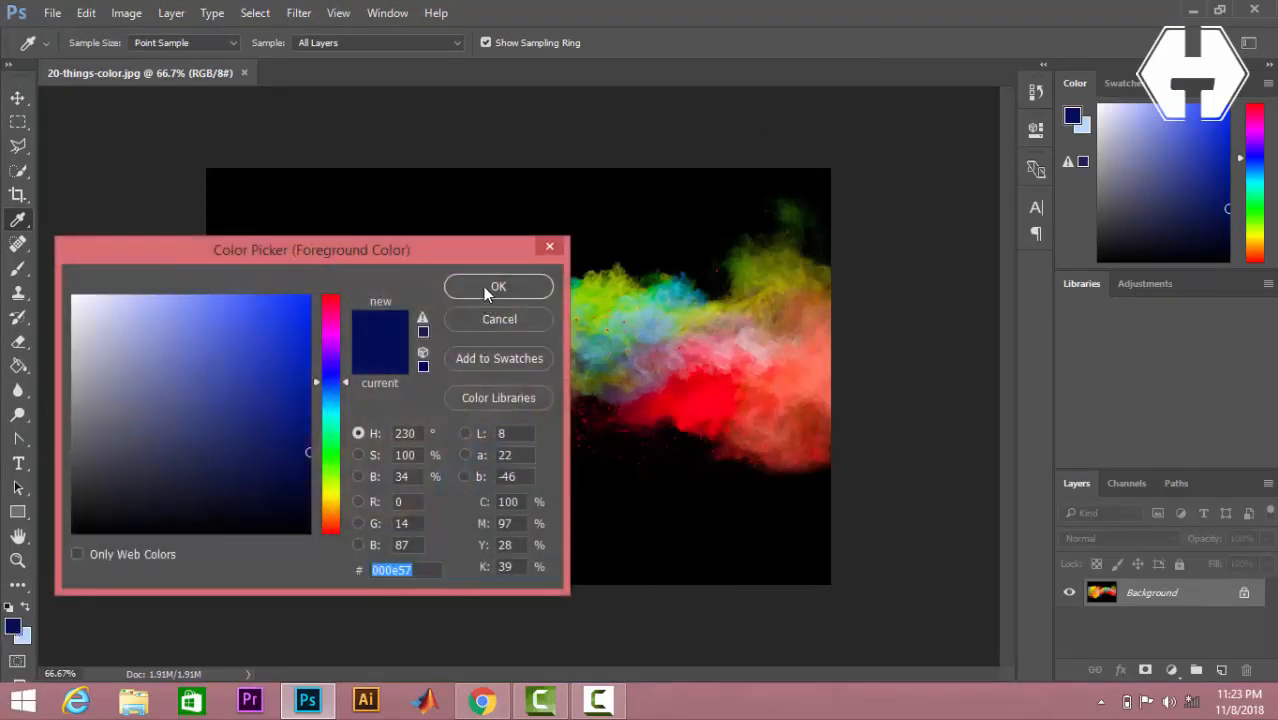
click(490, 287)
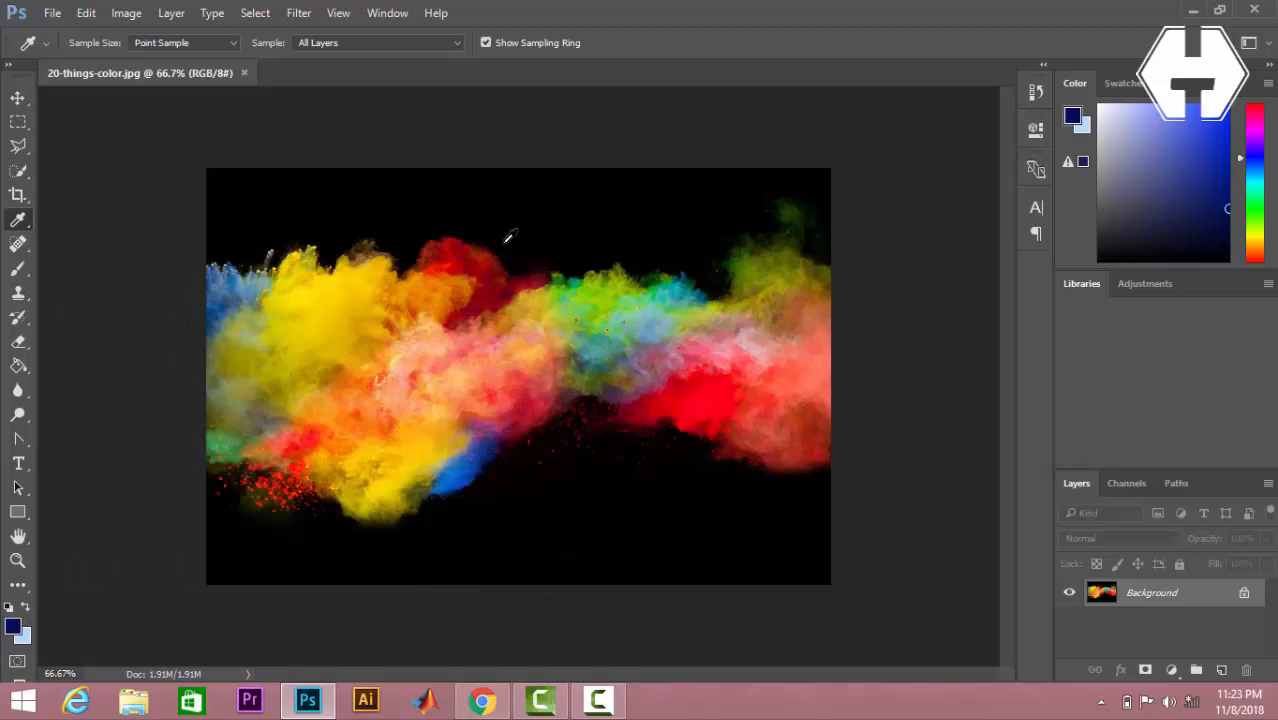